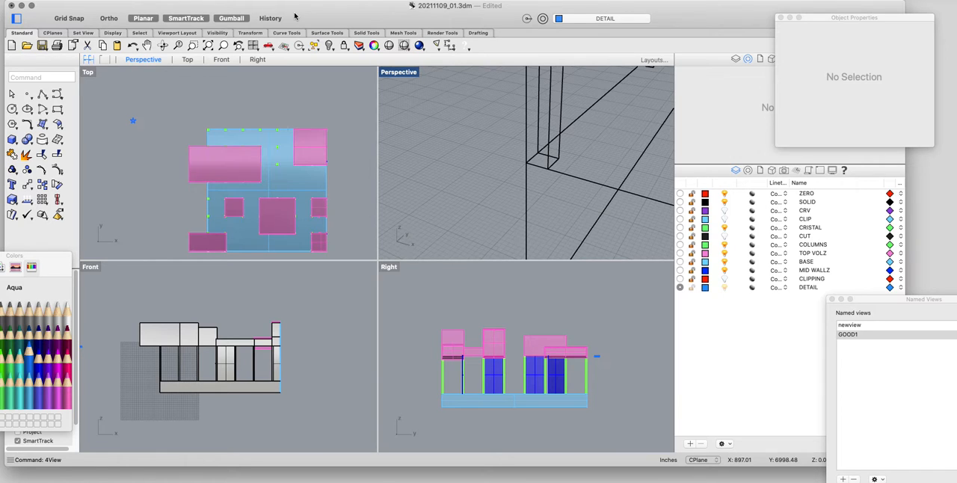
Select the blue star extrusion in the Top view.
drag(336, 8, 339, 5)
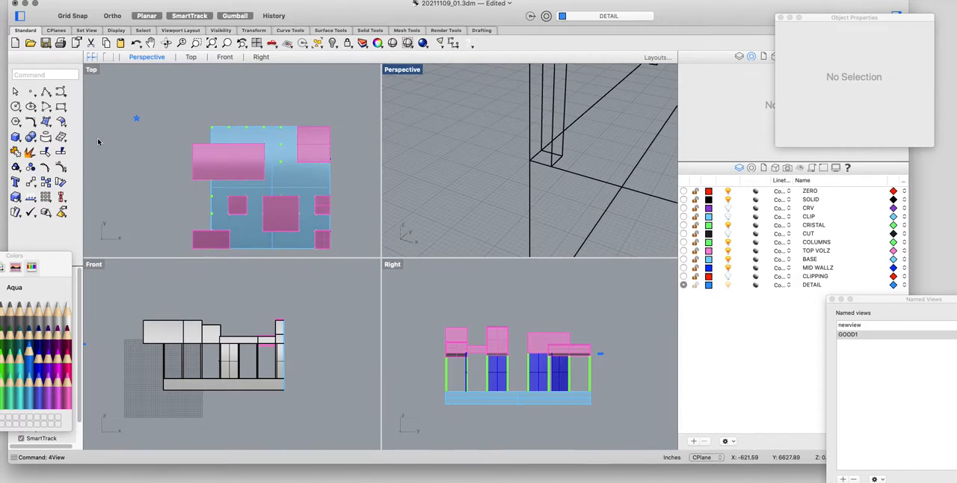
scroll(125, 127, up, 10)
right_drag(188, 126, 216, 161)
scroll(191, 139, up, 12)
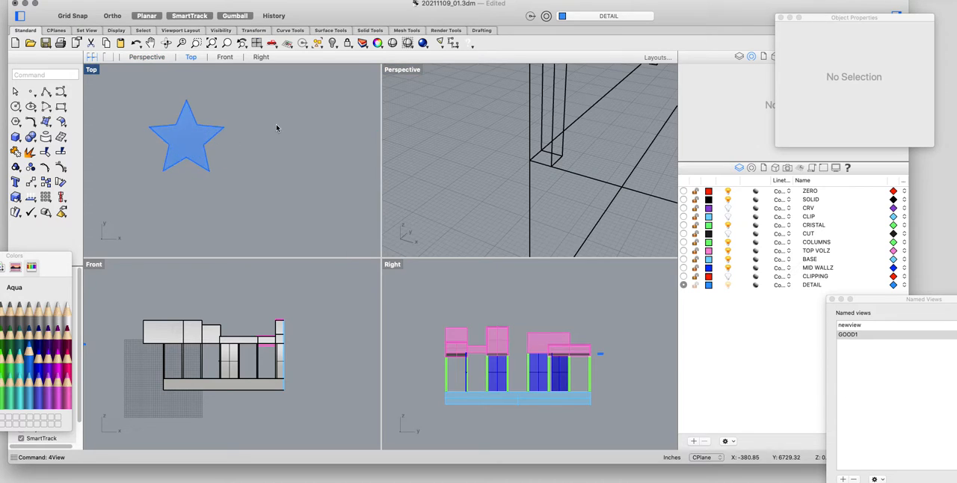
right_drag(276, 125, 296, 161)
scroll(209, 163, up, 4)
scroll(217, 166, down, 4)
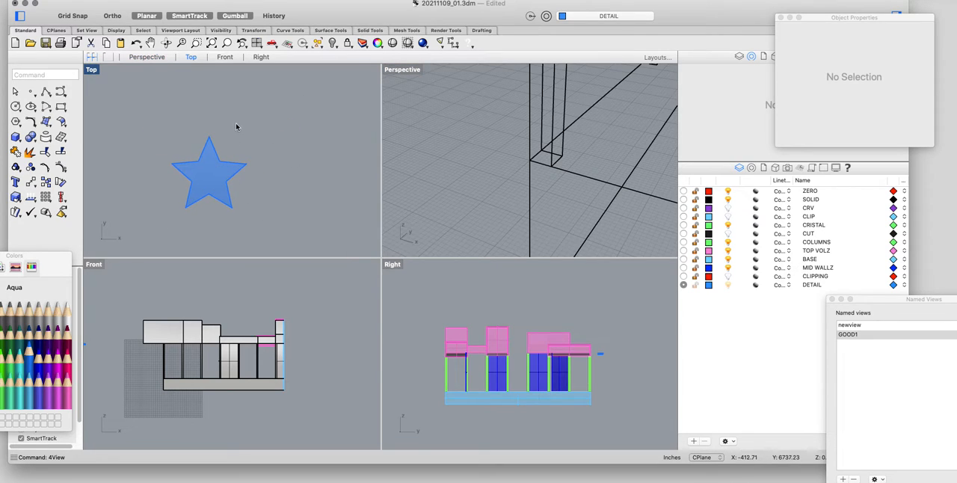
drag(236, 126, 136, 238)
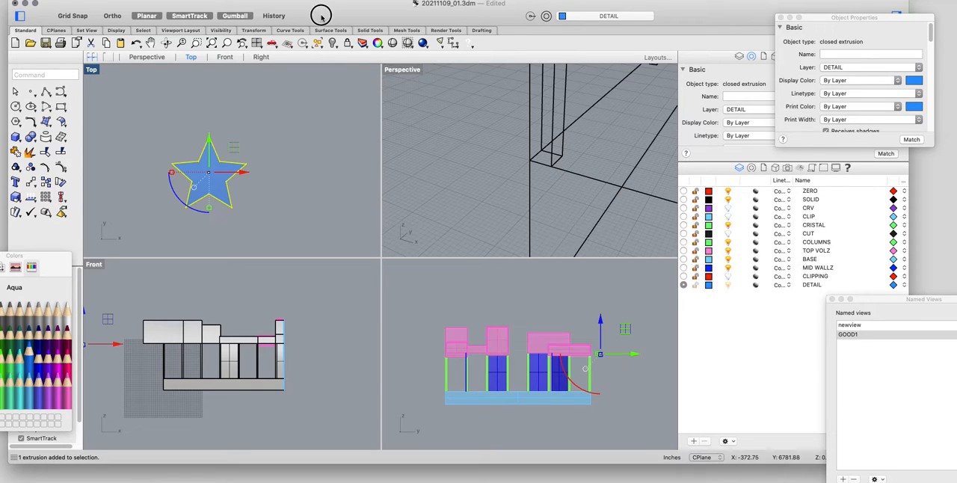
drag(319, 17, 323, 29)
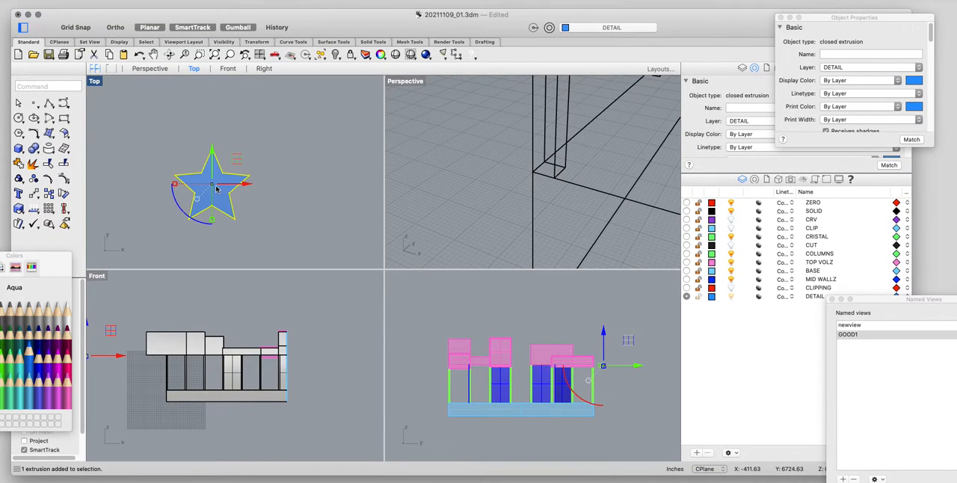
Maximize the Perspective view and zoom to the selected star.
double_click(422, 82)
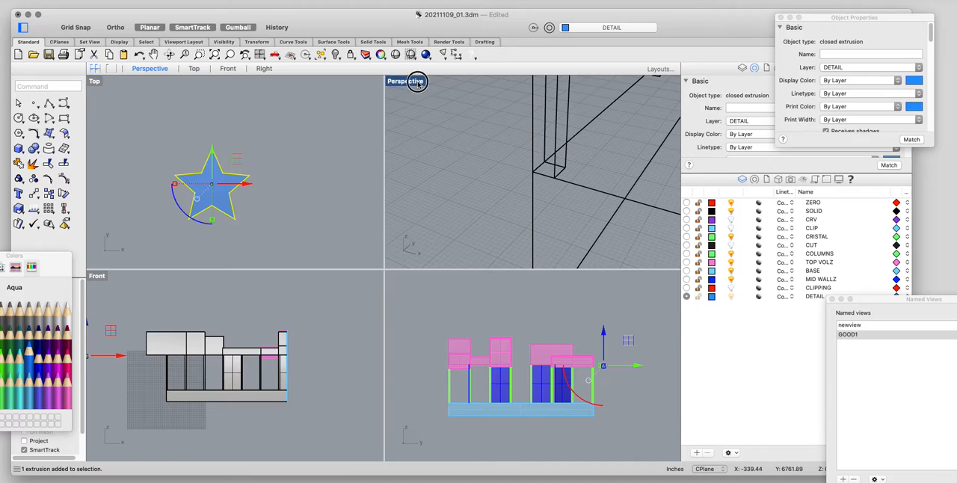
scroll(396, 271, down, 10)
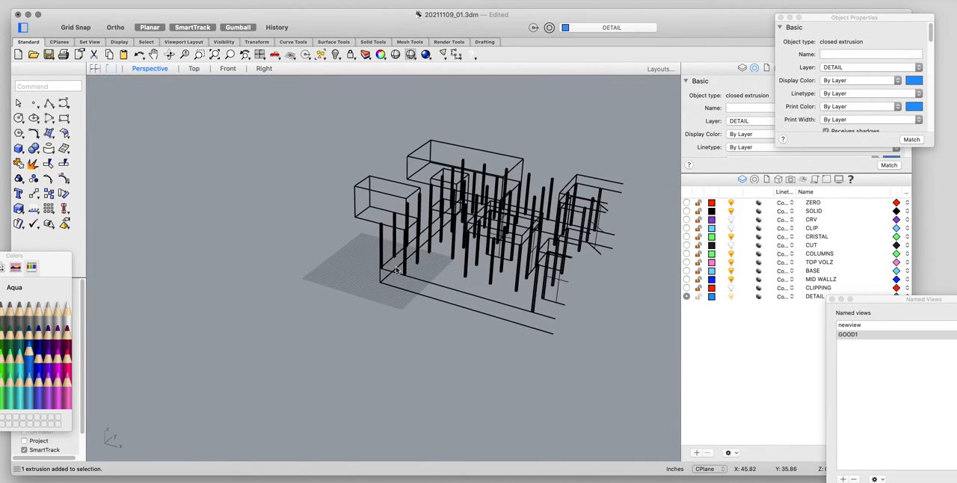
text(zs)
key(Return)
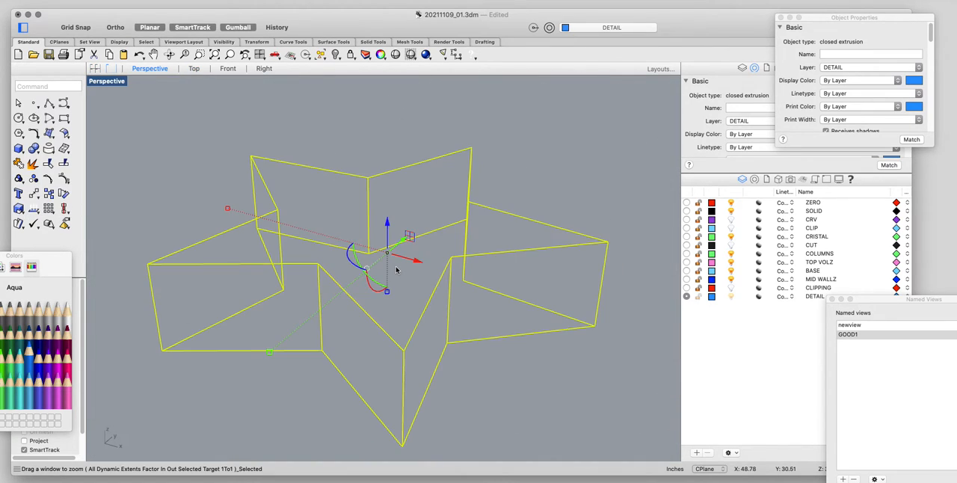
Set the Perspective view to Shaded display and zoom to the selected star again.
click(106, 80)
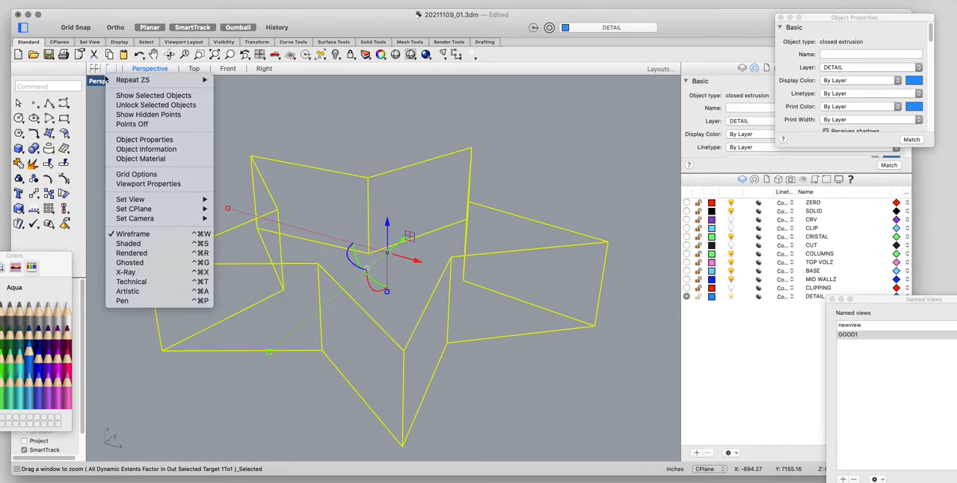
click(129, 244)
scroll(441, 313, down, 5)
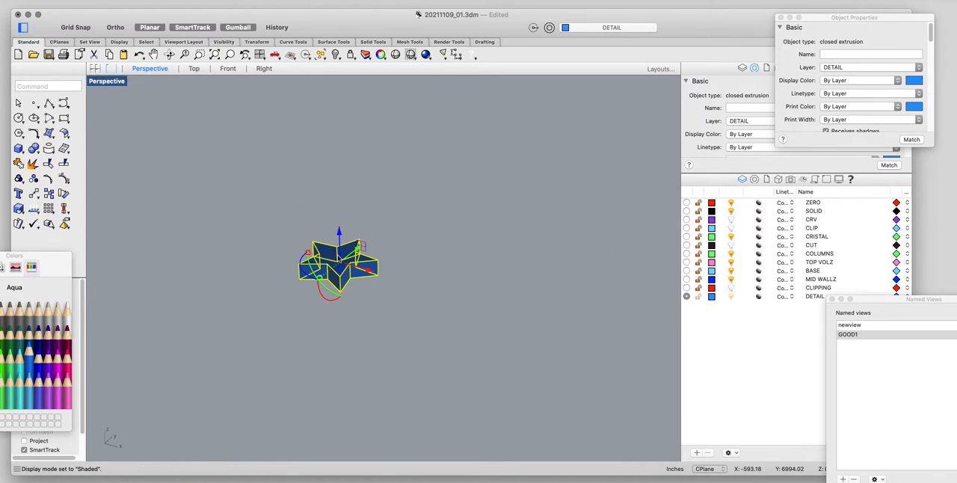
right_drag(441, 314, 381, 227)
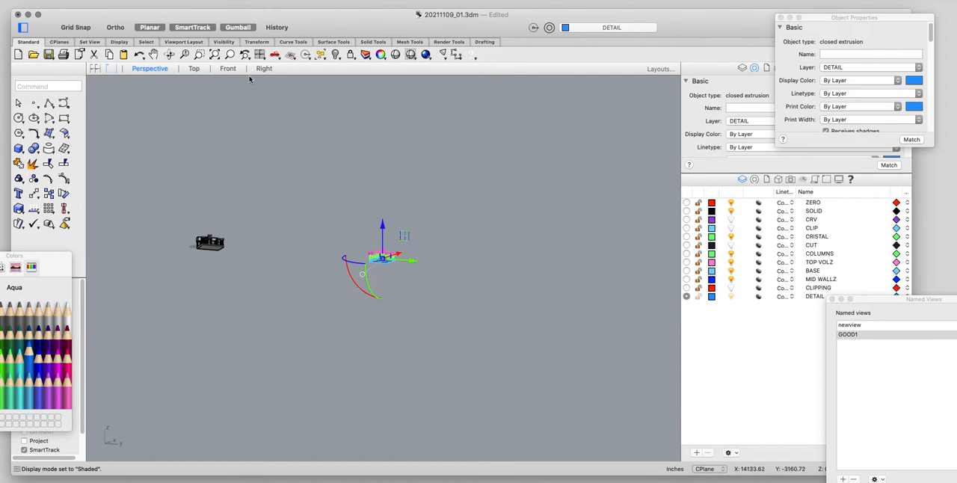
text(zs)
key(Return)
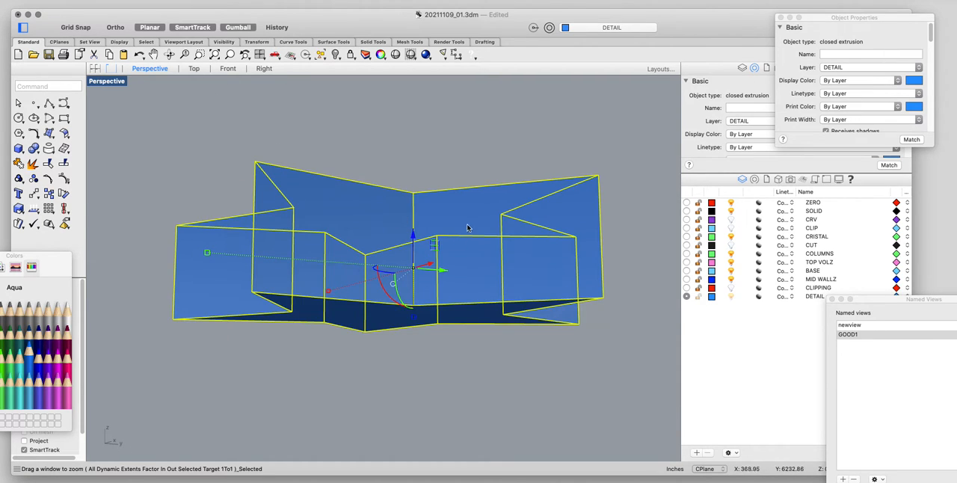
Examine the shaded star extrusion from several angles in the Perspective view, keeping it selected.
scroll(468, 228, down, 5)
right_drag(462, 172, 478, 243)
scroll(572, 294, down, 4)
click(571, 294)
scroll(538, 280, down, 6)
right_drag(490, 282, 517, 311)
shift+right_drag(553, 220, 461, 255)
drag(440, 259, 376, 330)
click(108, 56)
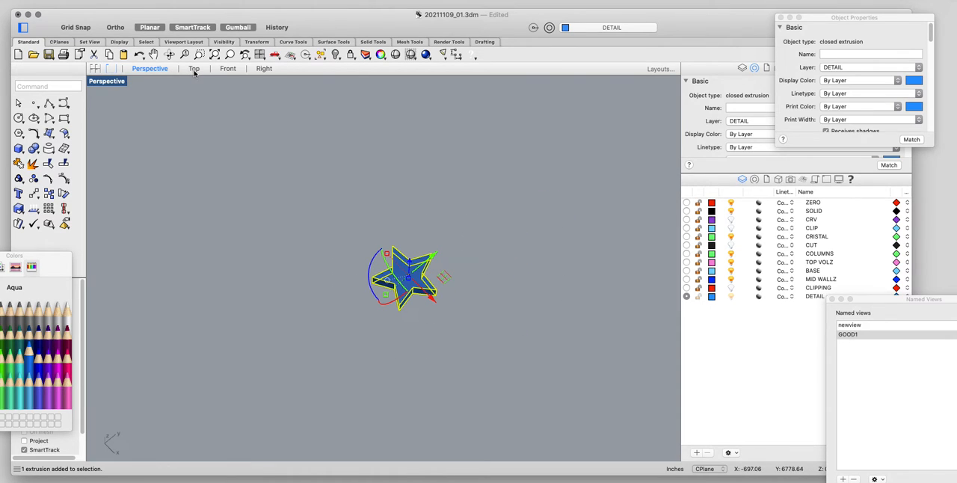
In the Top view, start a polar array of the star, placing the center to its right, level with the star's right tip.
click(194, 68)
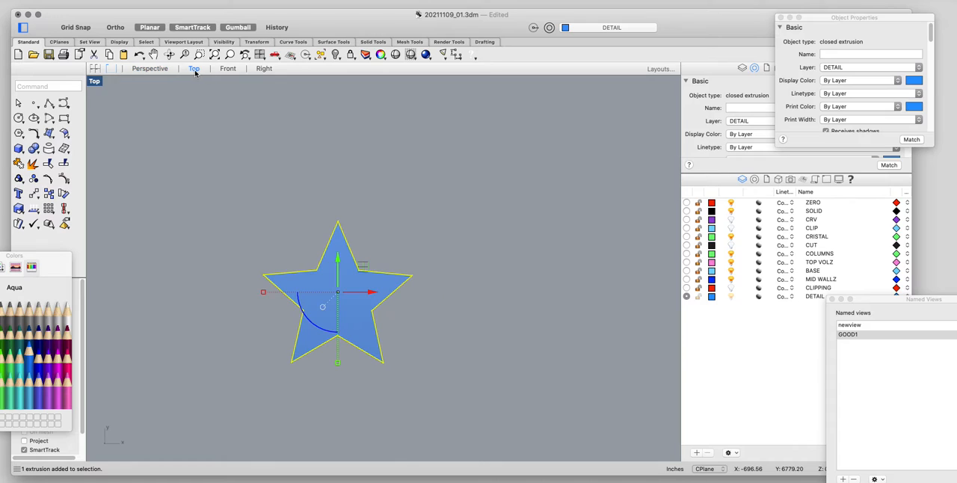
click(151, 69)
click(194, 68)
scroll(404, 329, down, 5)
scroll(400, 331, up, 5)
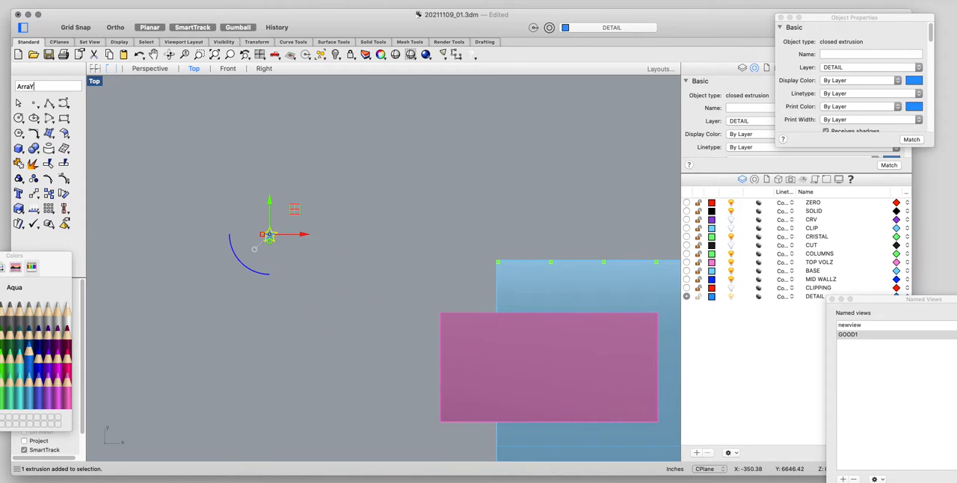
text(PO)
text(lAr)
key(Return)
scroll(277, 238, up, 5)
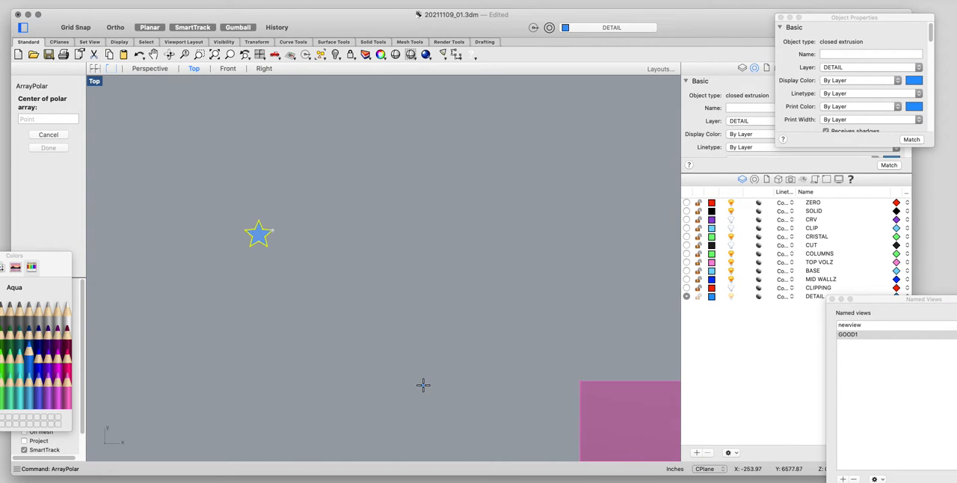
scroll(308, 258, up, 2)
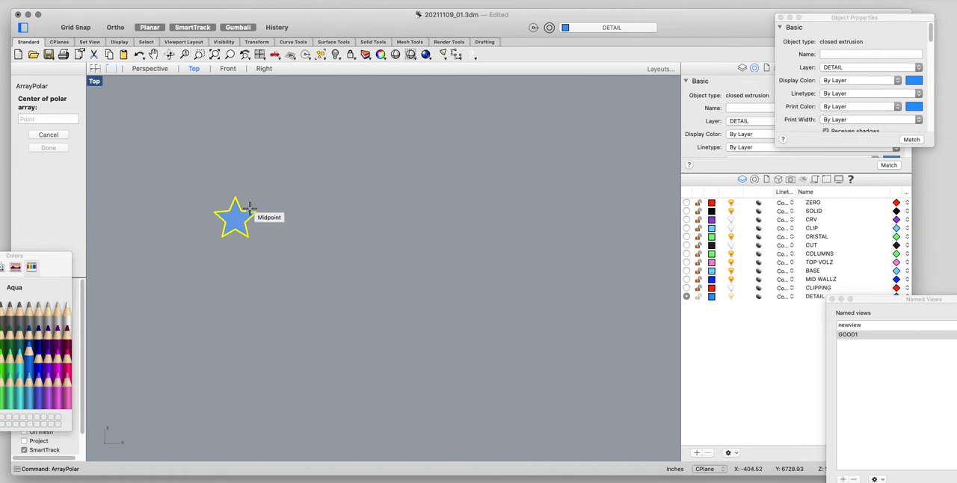
click(365, 212)
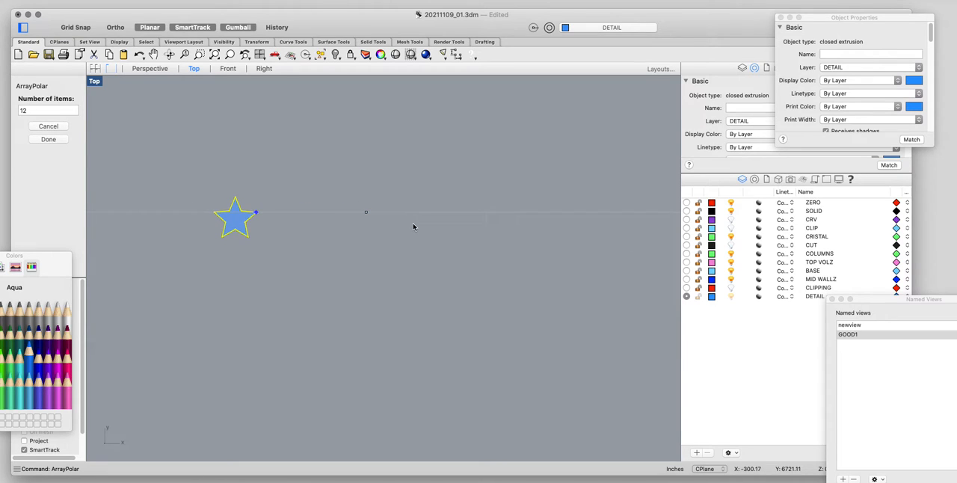
Set the polar array to 10 items with a fill angle of 270 degrees.
text(1)
key(Return)
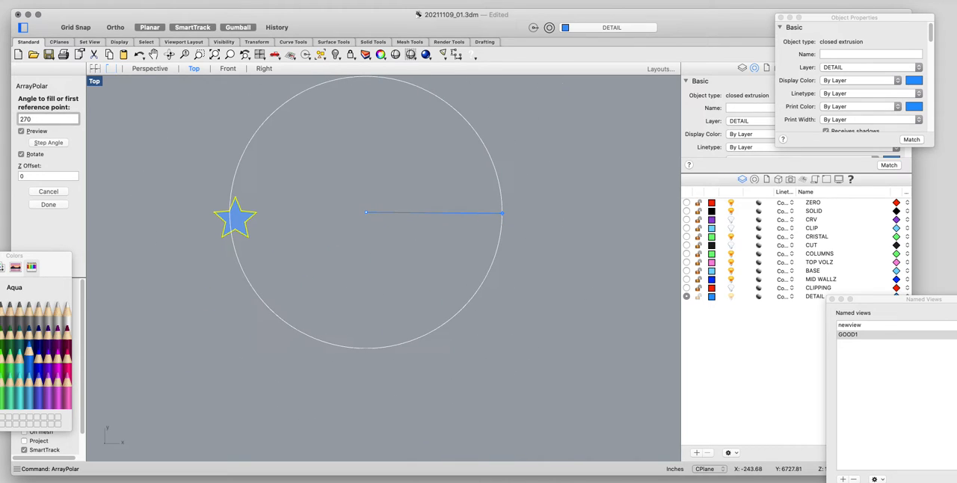
text(270)
key(Return)
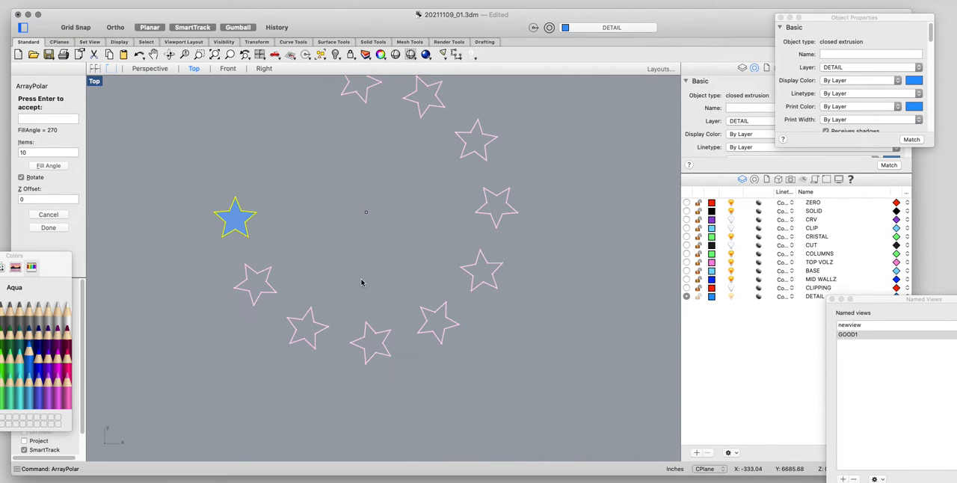
Try to change the polar array's fill angle to 360 degrees.
click(55, 118)
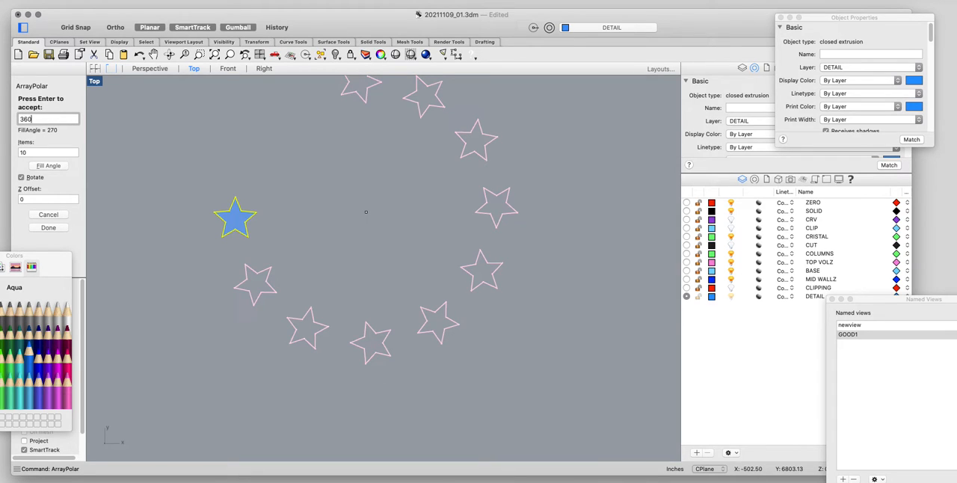
text(360)
key(Return)
scroll(296, 241, down, 3)
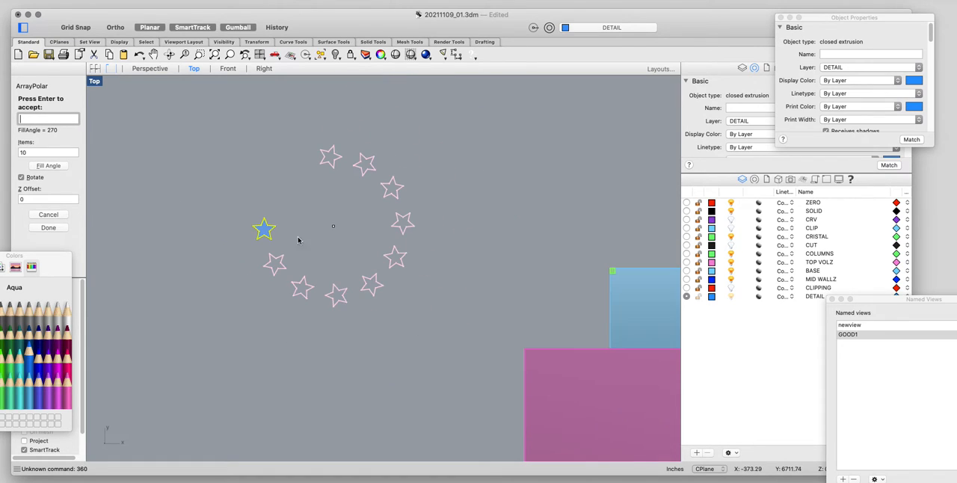
Compare the array preview with Rotate on and off, leaving Rotate turned off.
scroll(407, 181, up, 2)
click(21, 178)
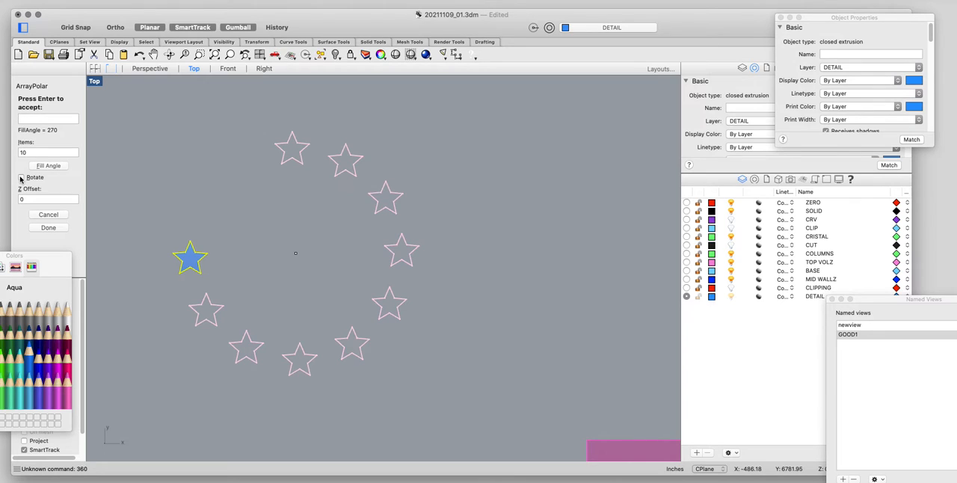
click(21, 178)
click(21, 178)
click(20, 178)
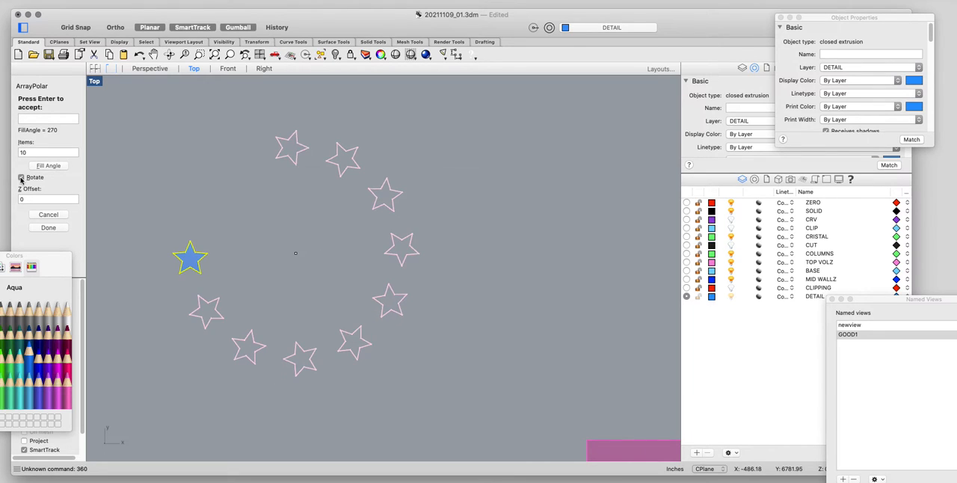
click(21, 178)
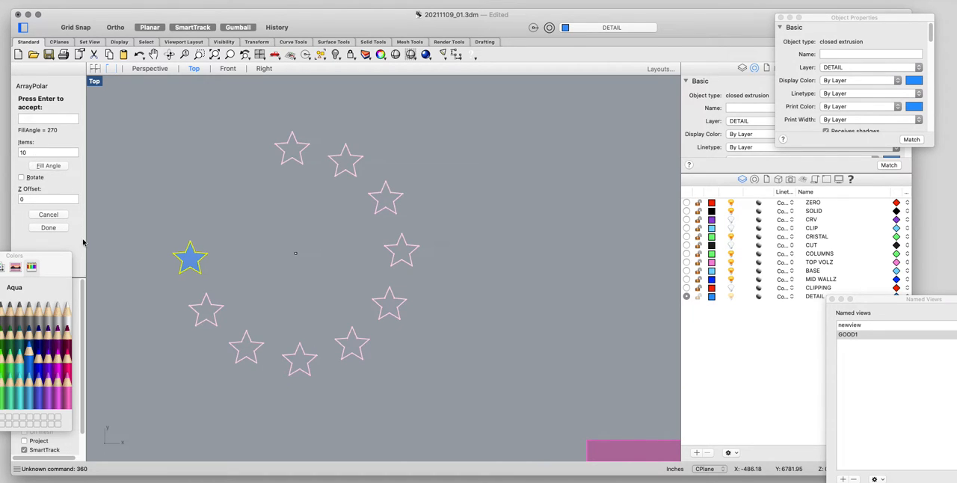
Set the array's Z offset to 5 and inspect the preview in the Perspective view.
click(33, 198)
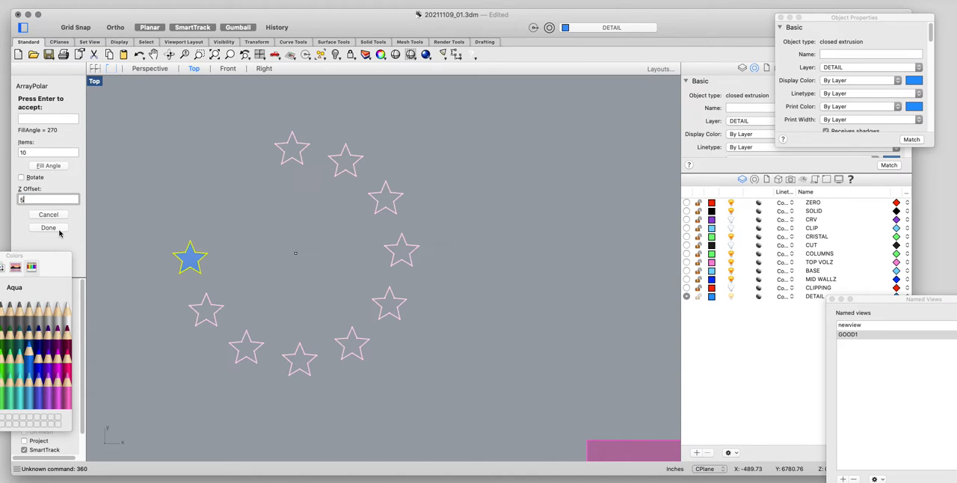
click(46, 151)
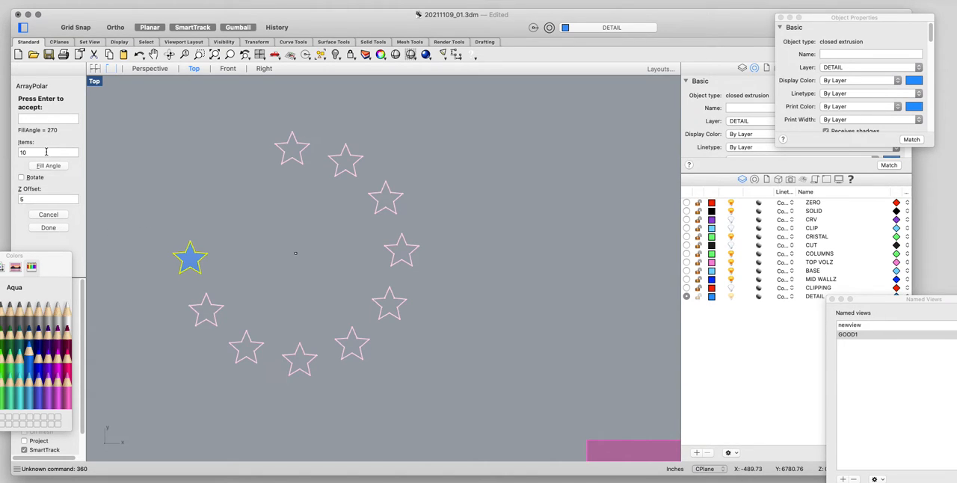
click(151, 69)
scroll(350, 288, down, 10)
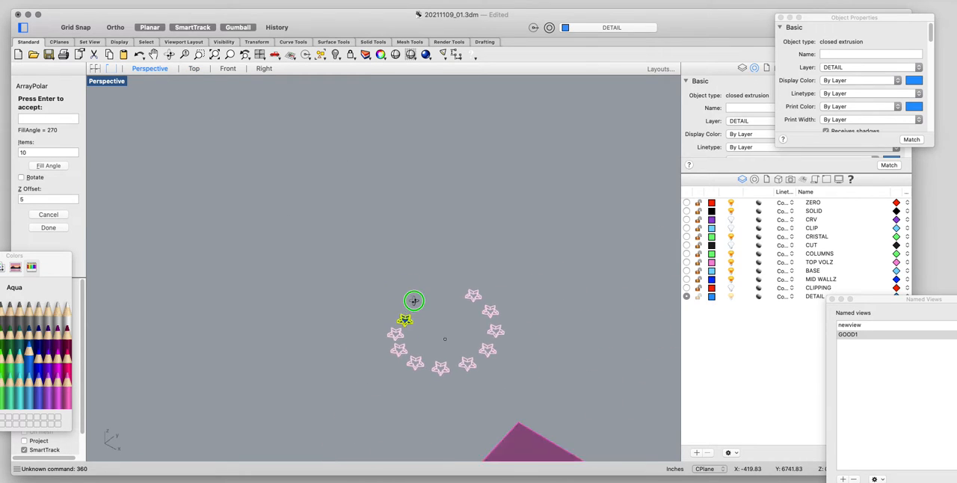
scroll(417, 311, up, 5)
right_drag(416, 310, 369, 303)
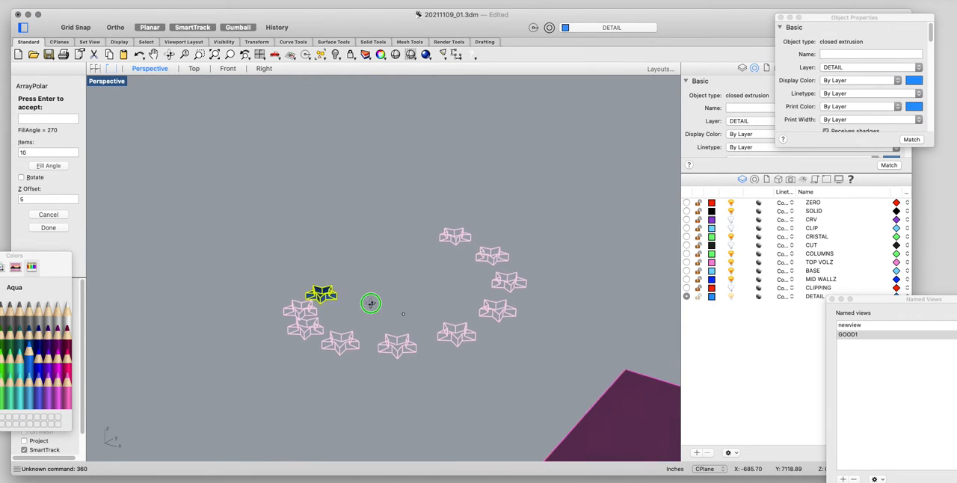
Reset the array's Z offset to 0 for comparison, and then raise it to 10.
drag(41, 200, 0, 203)
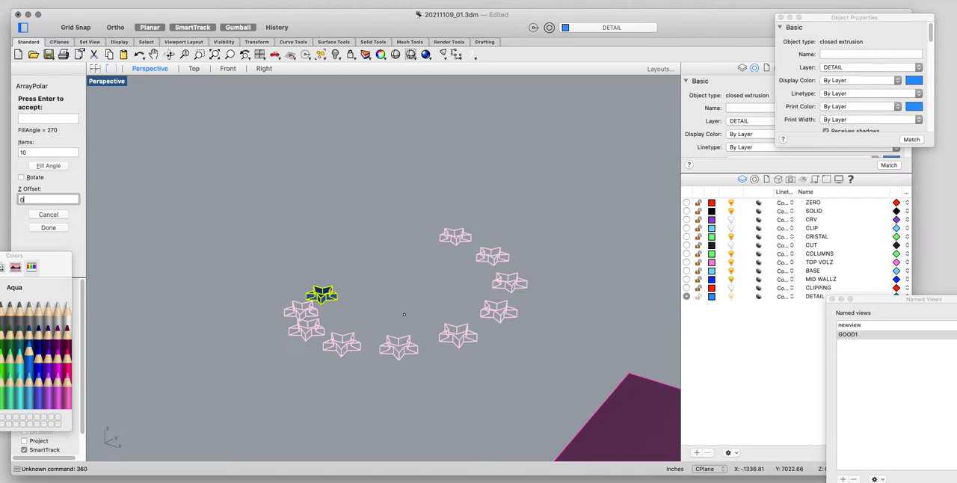
key(Return)
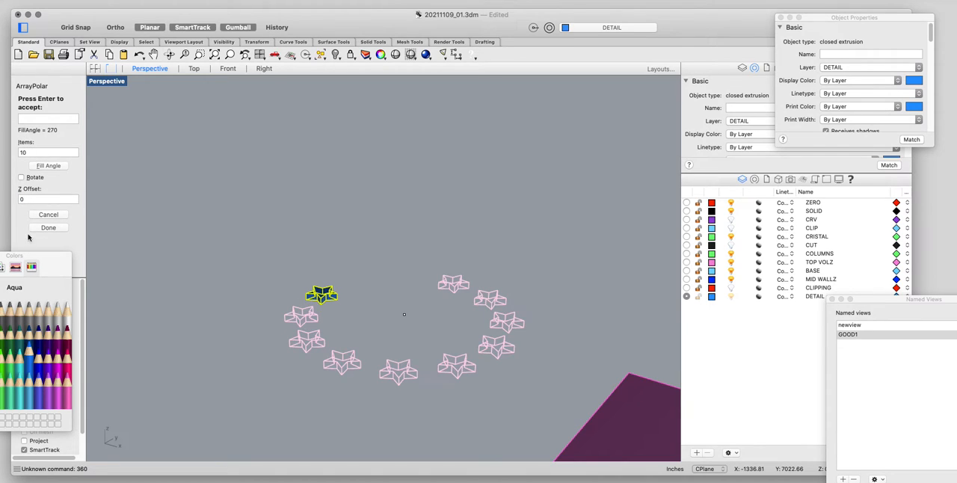
click(41, 198)
key(Return)
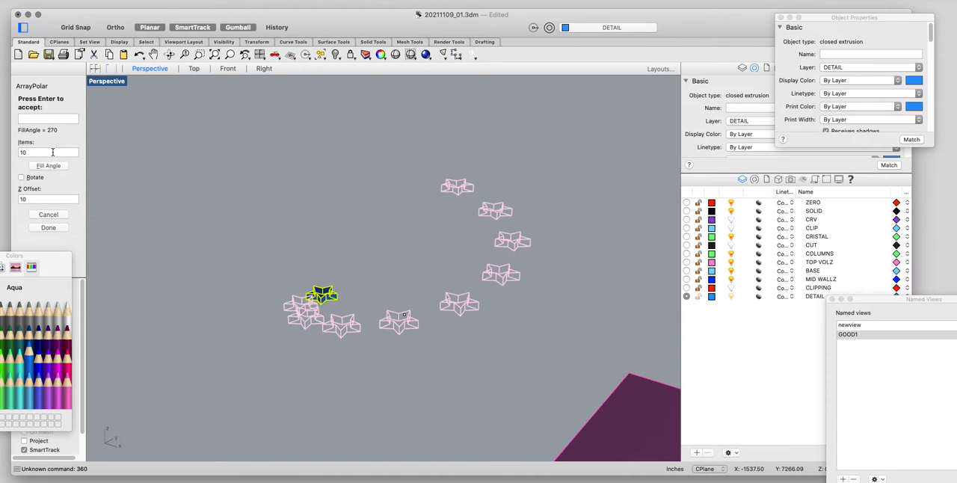
Check the preview with Rotate on, turn Rotate off again, and accept the polar array.
right_drag(247, 308, 294, 330)
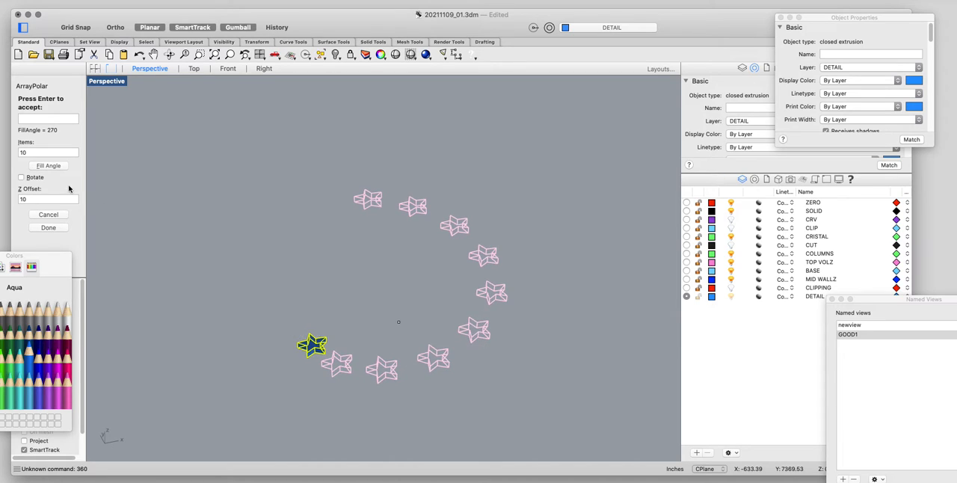
right_drag(297, 263, 301, 303)
click(21, 177)
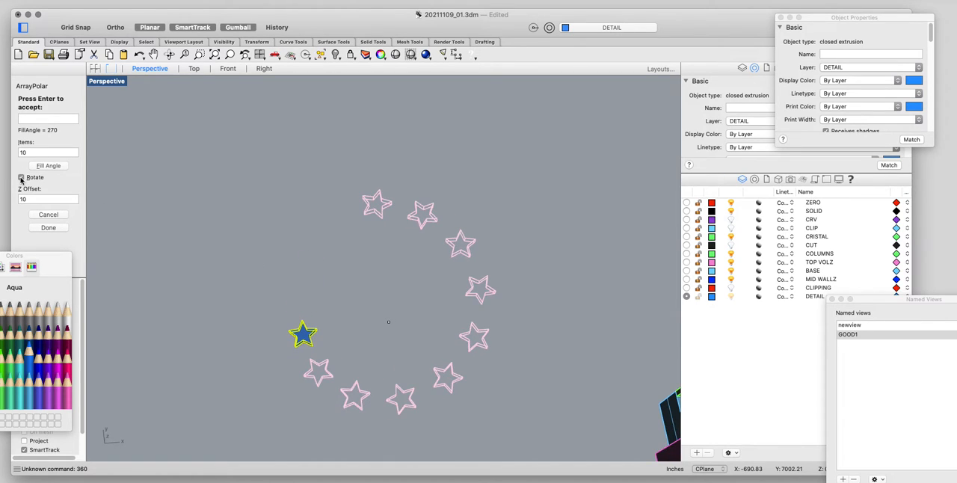
click(23, 178)
click(48, 228)
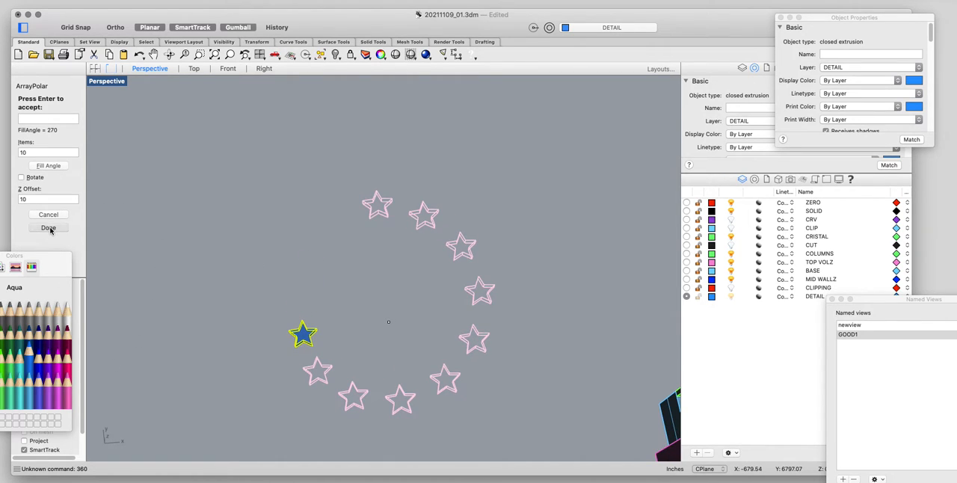
Inspect the arrayed stars from the side in the Perspective view, and undo the polar array.
click(329, 293)
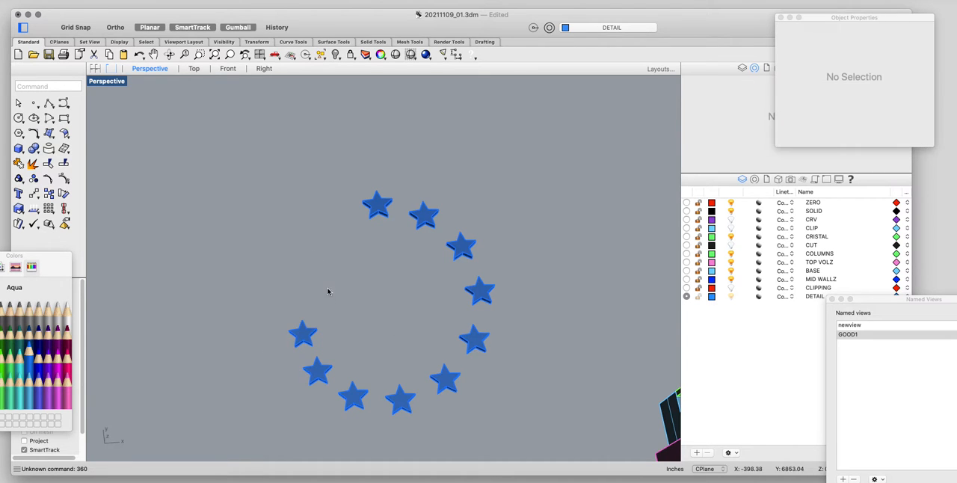
right_drag(329, 293, 404, 228)
drag(404, 216, 199, 364)
click(269, 194)
right_drag(269, 194, 349, 230)
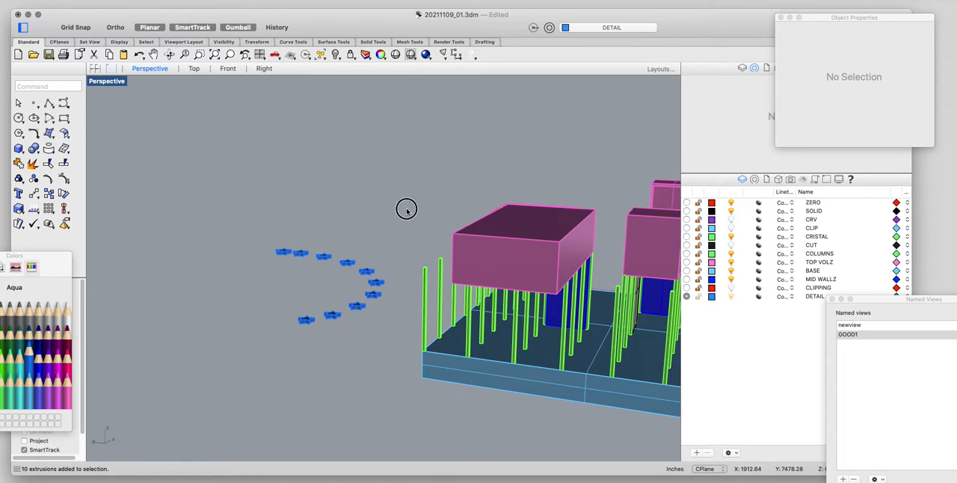
drag(406, 209, 196, 366)
key(super+z)
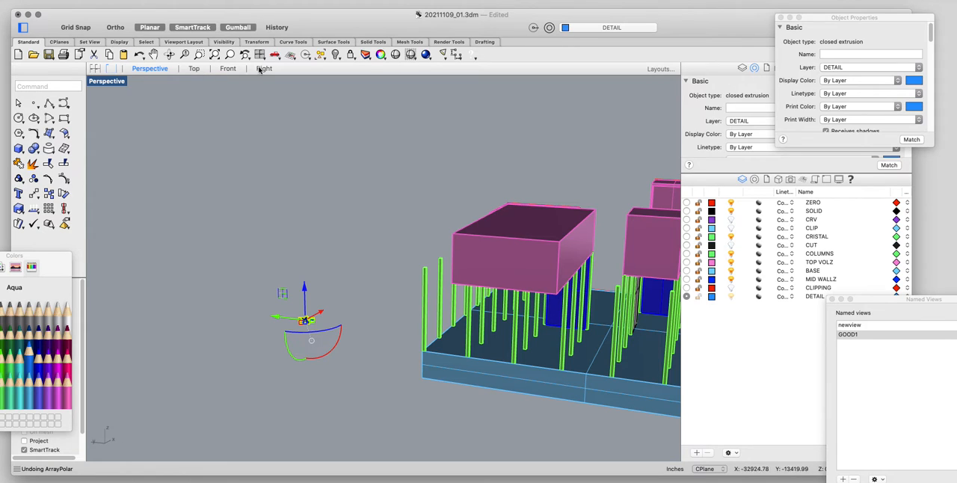
Zoom to the selected star in the Front view and place the Scale1D origin at its lower-left corner.
scroll(310, 326, up, 5)
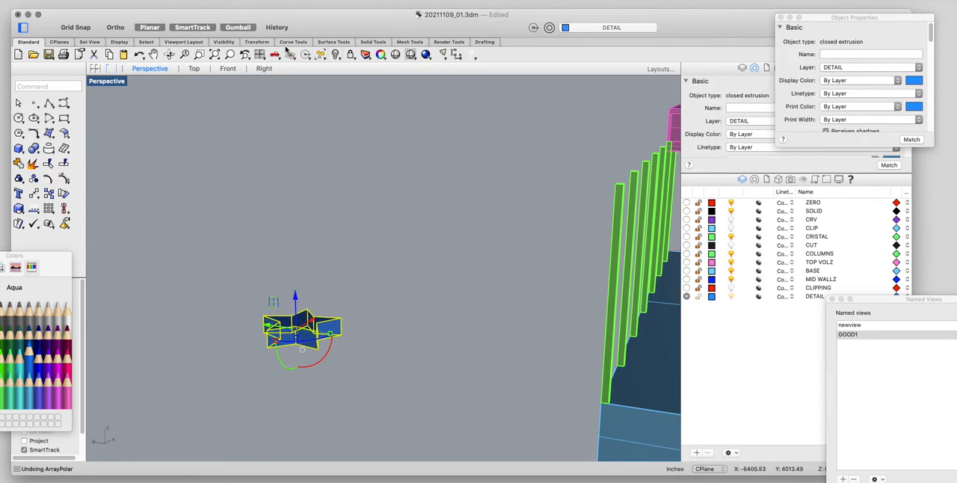
click(229, 68)
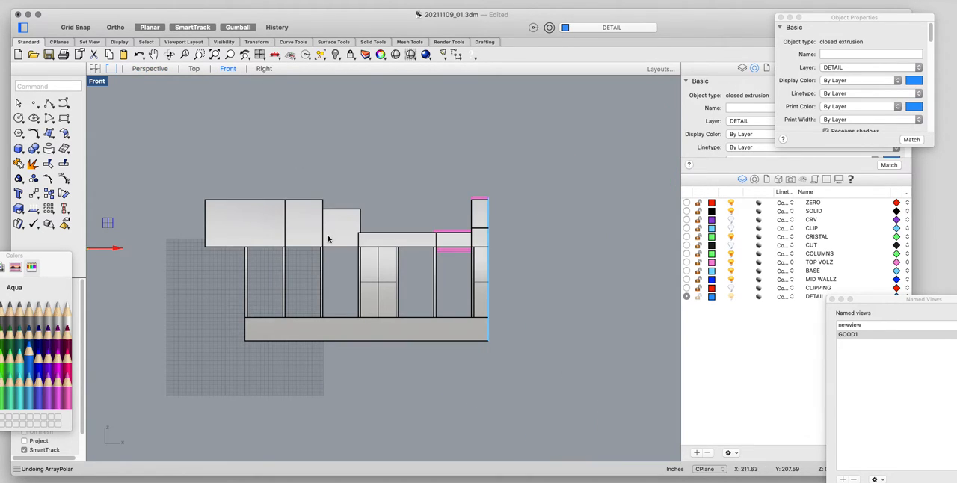
text(zs)
key(Return)
scroll(328, 243, down, 6)
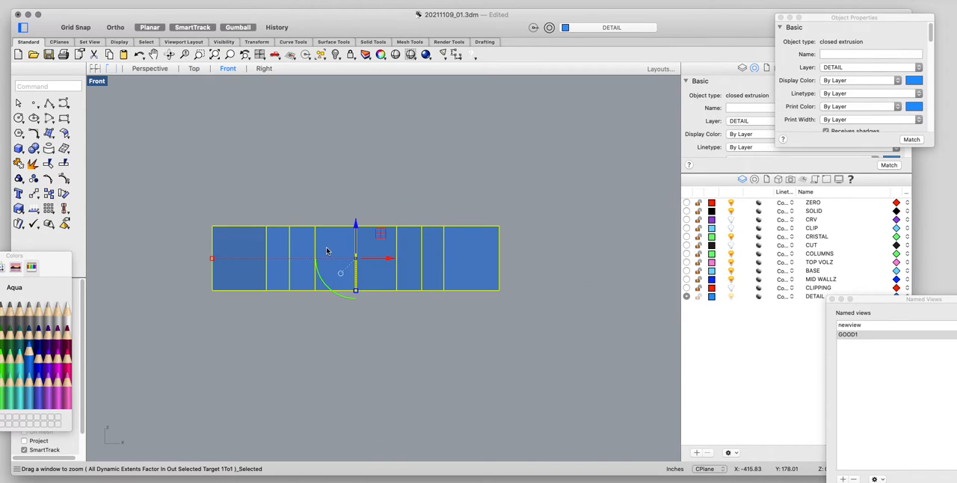
text(sca)
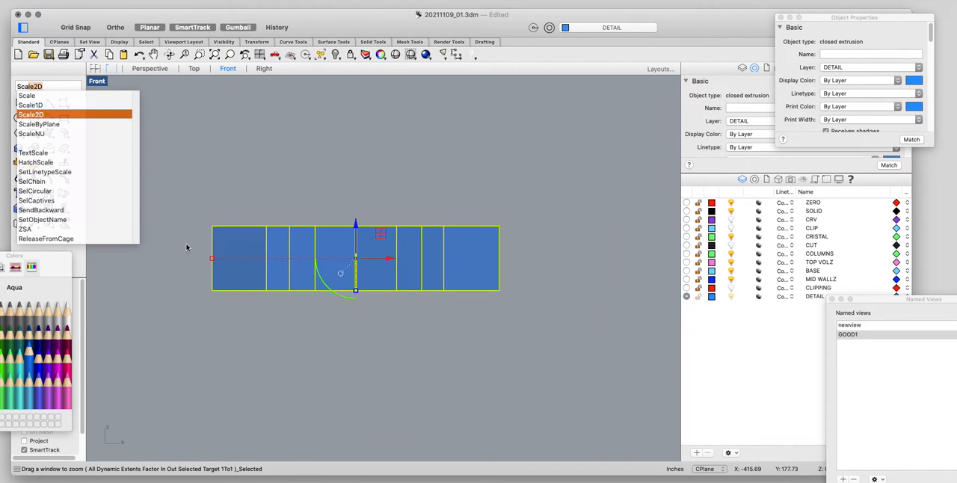
click(64, 106)
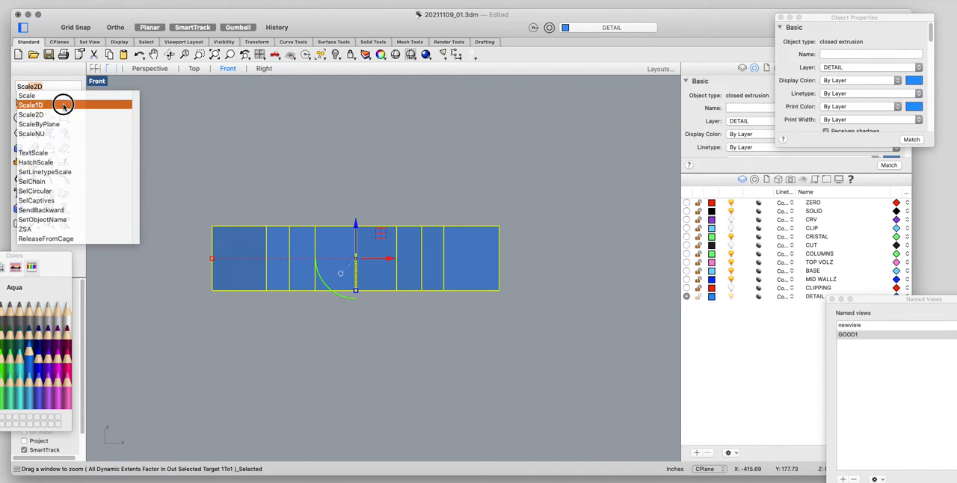
click(212, 290)
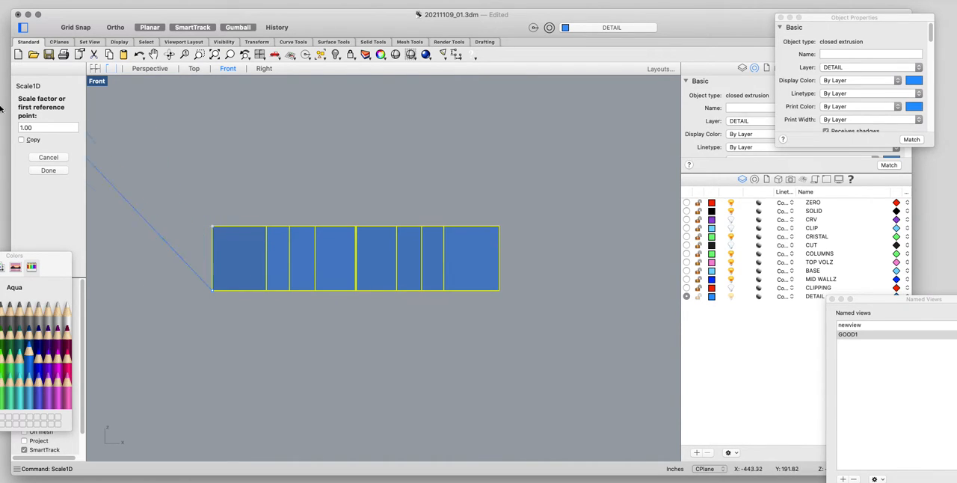
Stretch the star vertically by a Scale1D factor of 3, constraining the scale direction straight up.
click(34, 127)
double_click(41, 124)
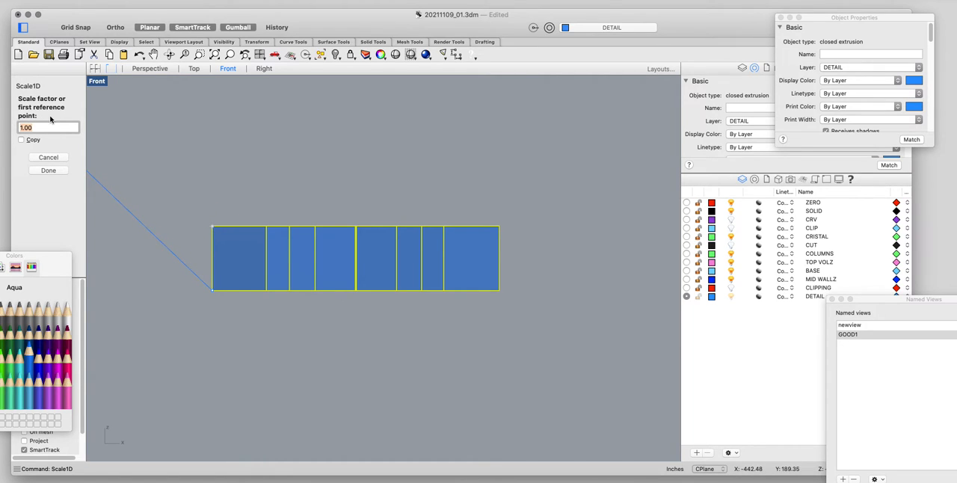
text(3)
key(Return)
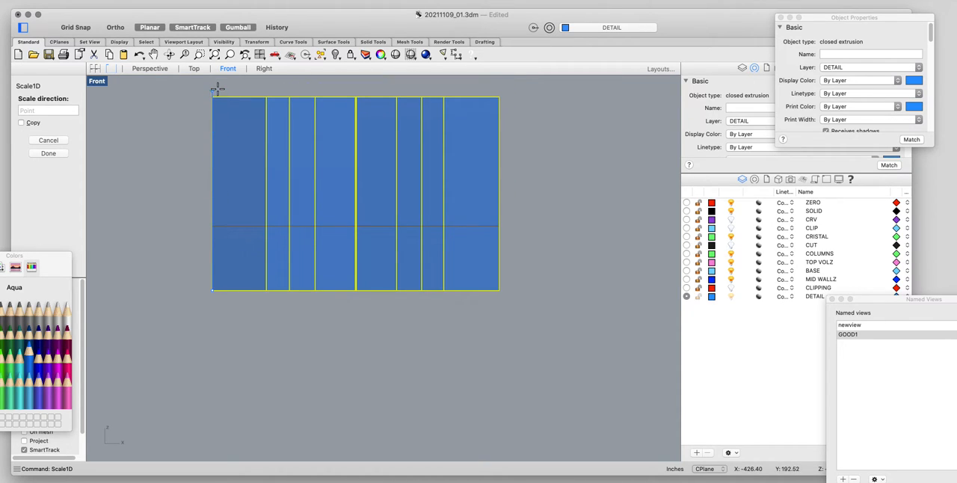
click(148, 68)
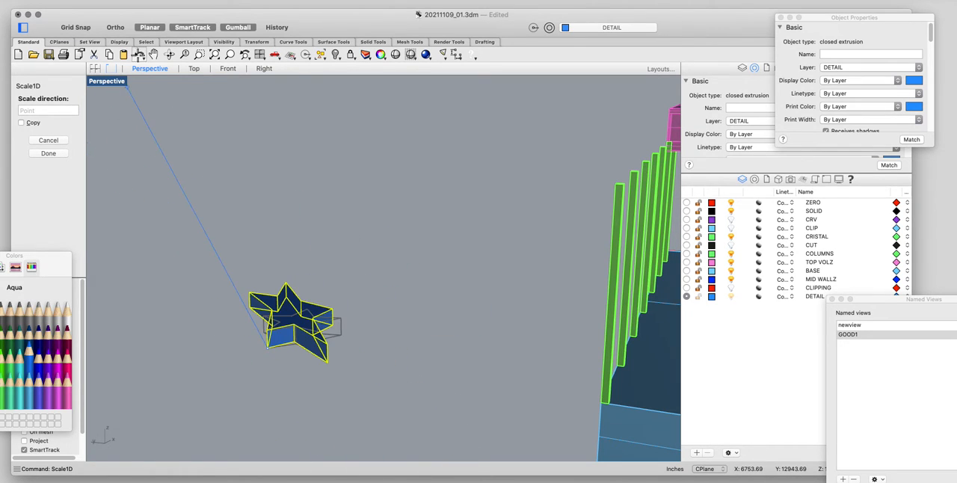
click(227, 68)
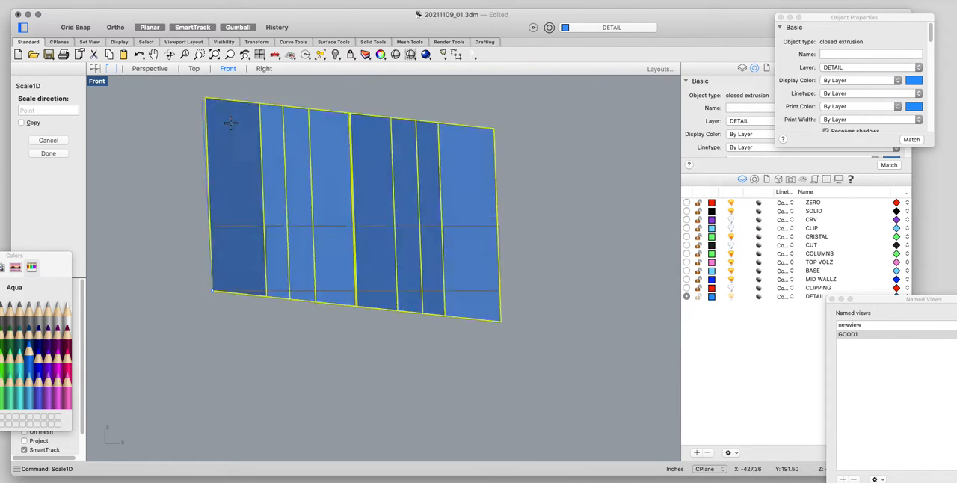
key(shift)
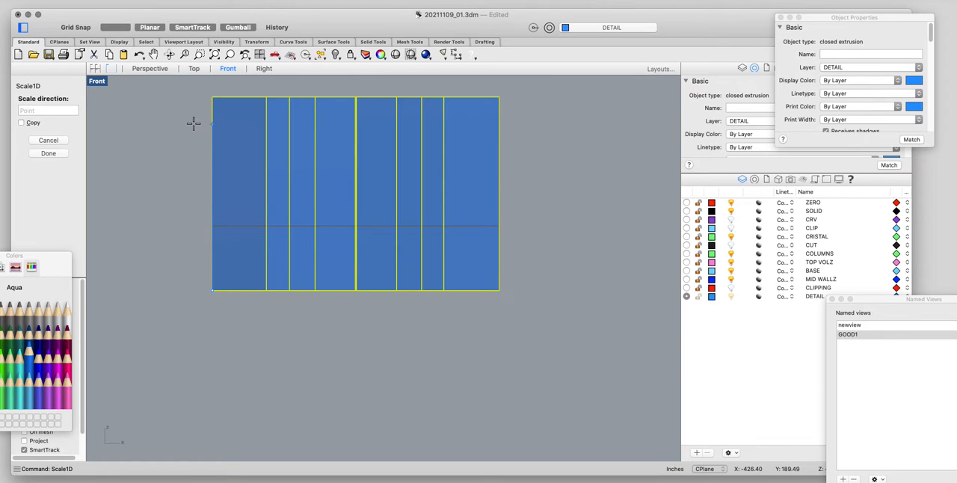
key(Escape)
Inspect the stretched star from above in the Perspective view and reselect it.
click(147, 71)
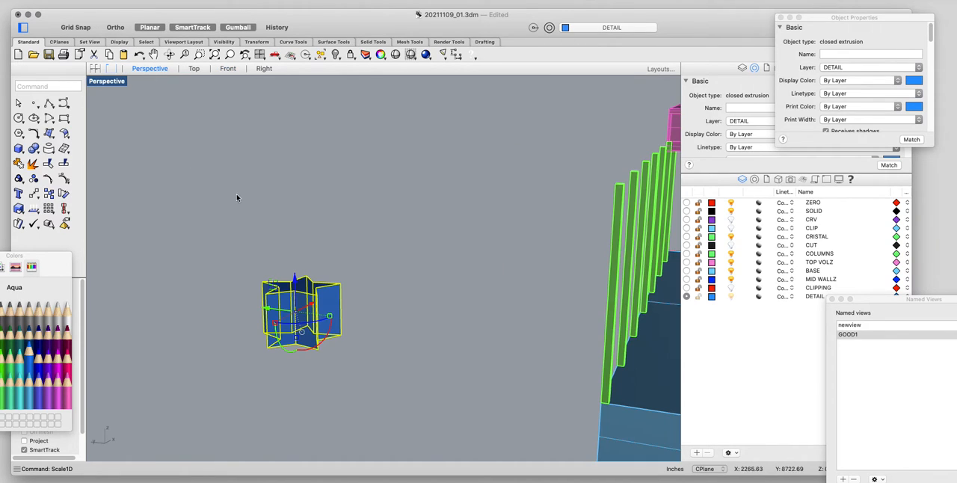
click(377, 354)
scroll(322, 317, down, 6)
right_drag(322, 317, 342, 272)
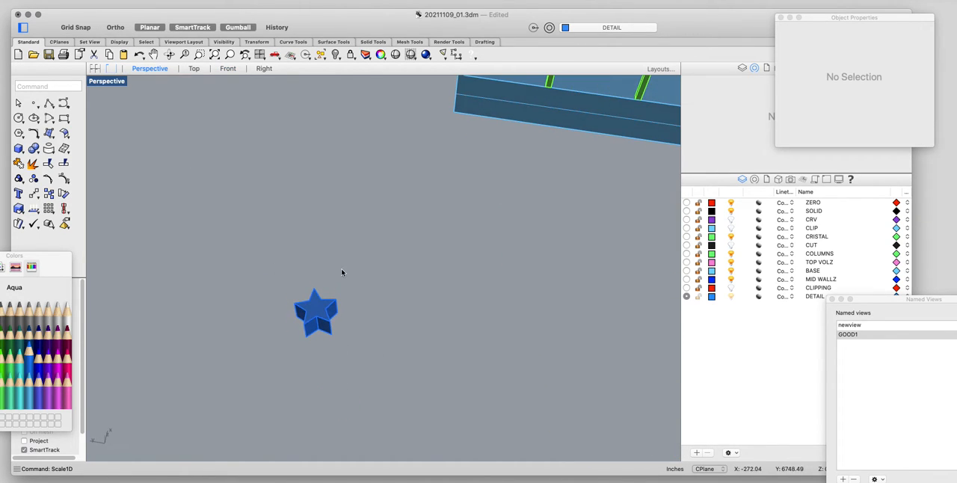
drag(366, 258, 235, 461)
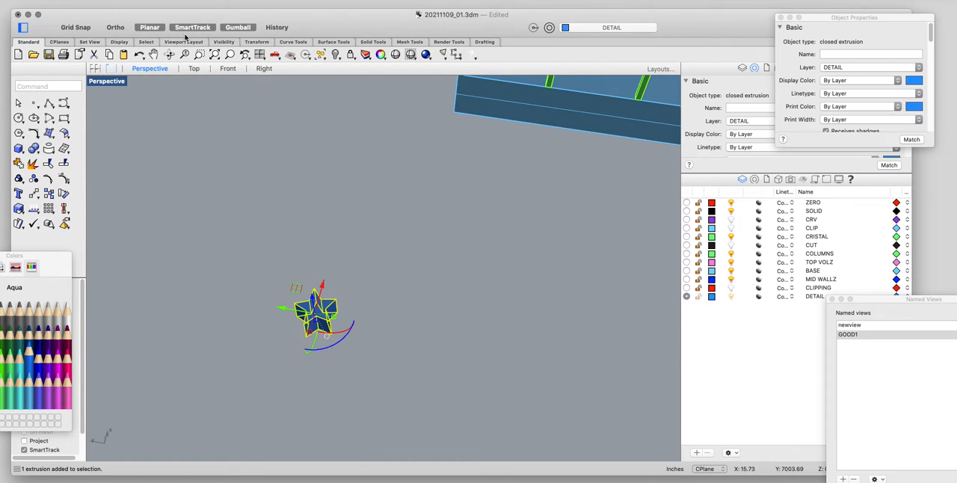
Begin an ArrayPolar of the star in the Top view with 10 items and the center a short distance to its right.
click(193, 71)
text(zs)
key(Return)
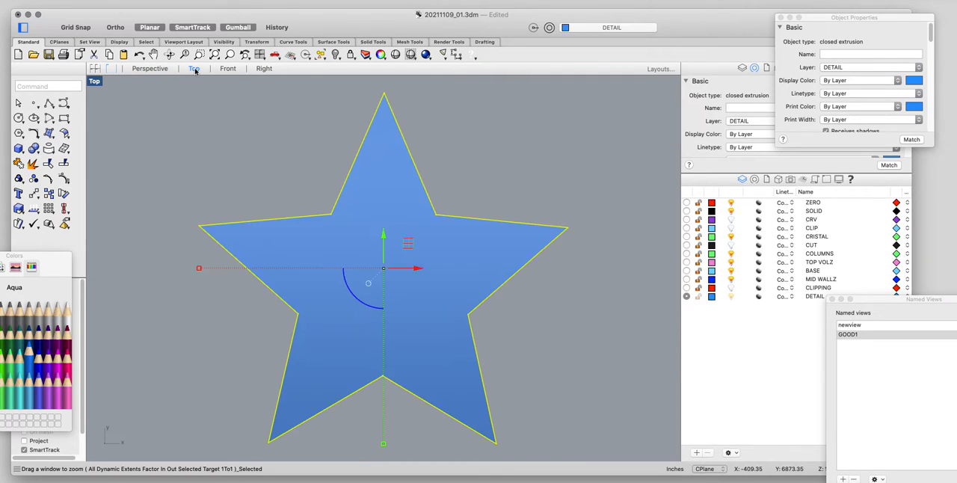
scroll(234, 85, down, 2)
scroll(264, 81, down, 3)
text(arr)
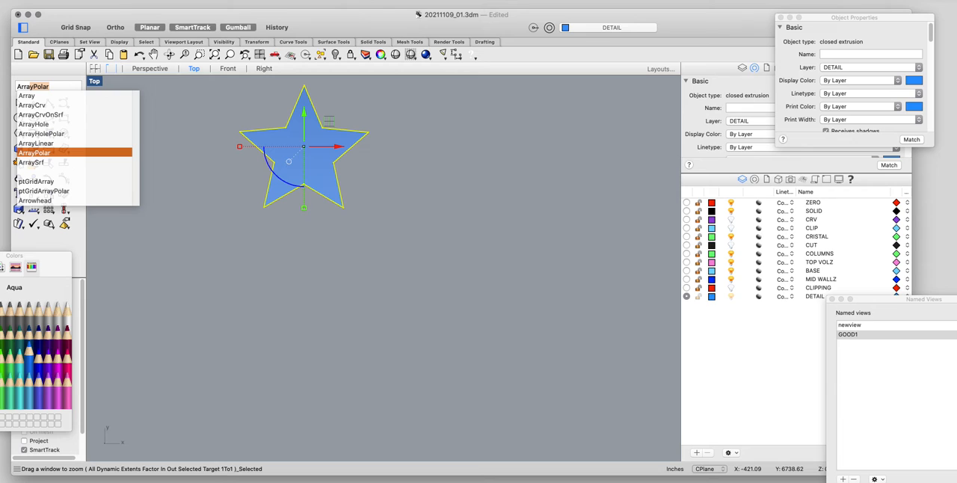
text(ayPolar\)
key(Return)
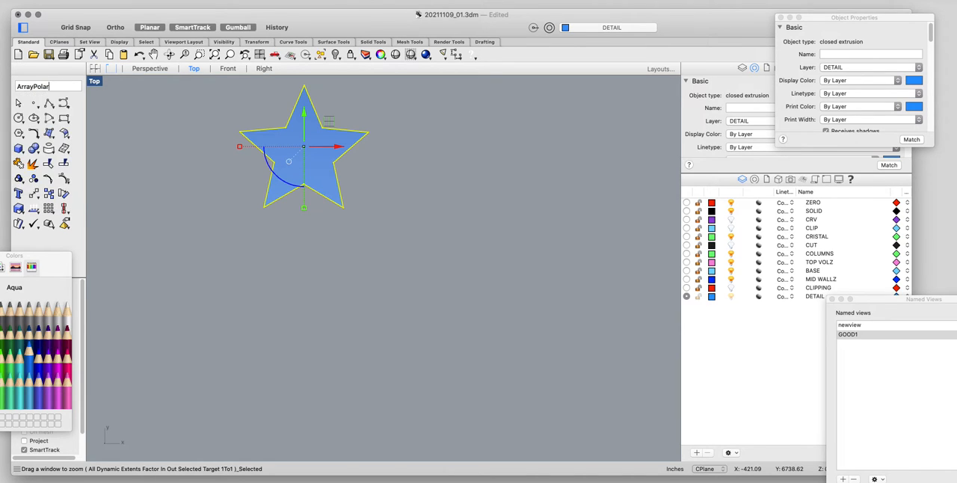
scroll(384, 212, down, 5)
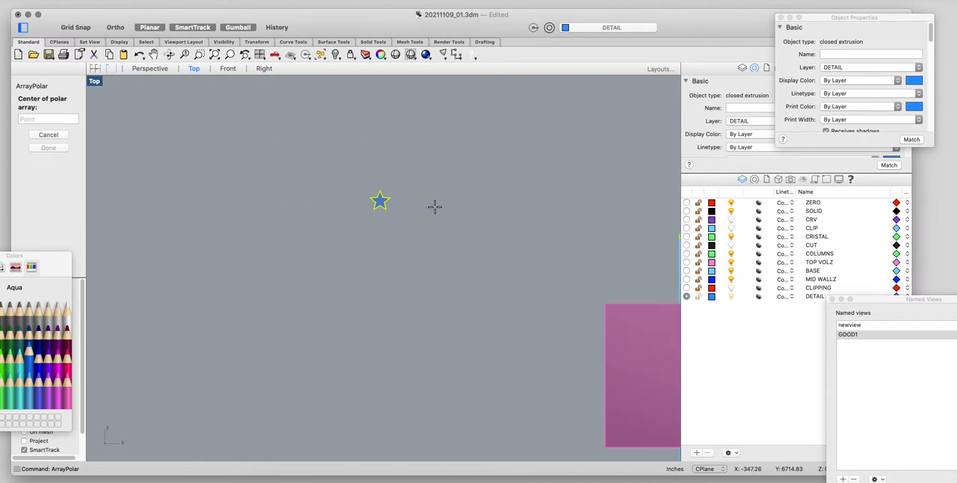
right_drag(435, 206, 329, 239)
click(334, 234)
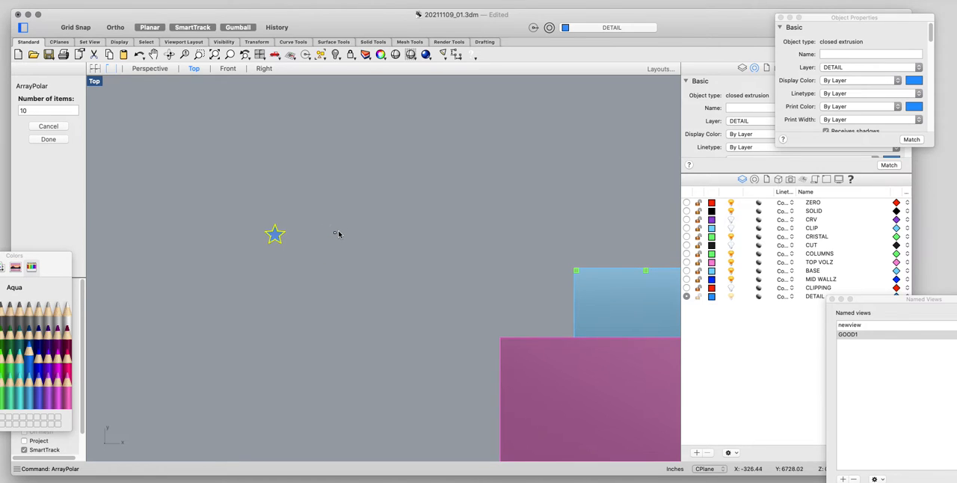
key(Return)
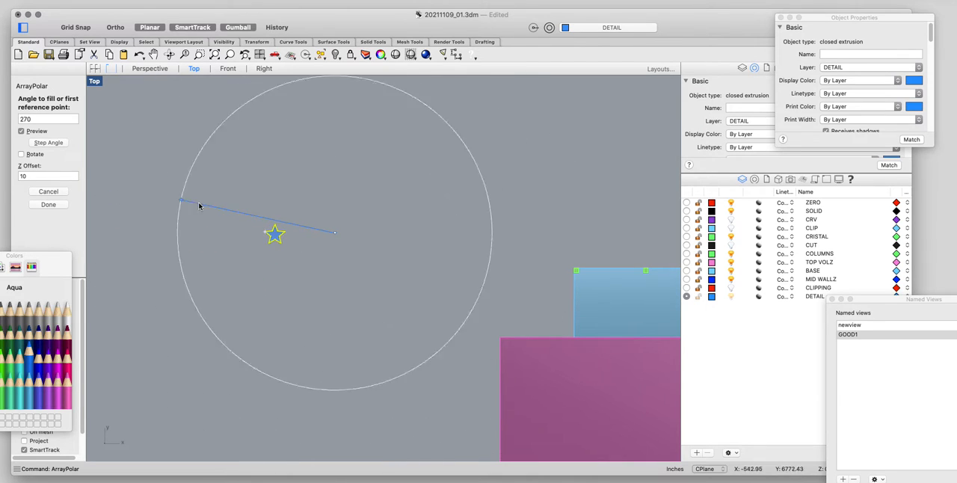
Set the polar array's fill angle to 180 and show its preview in the Perspective view.
click(150, 69)
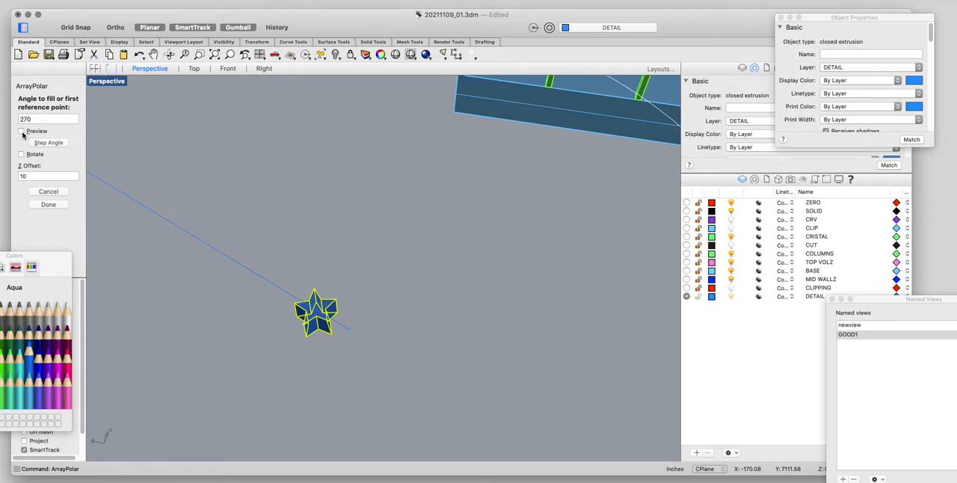
click(61, 176)
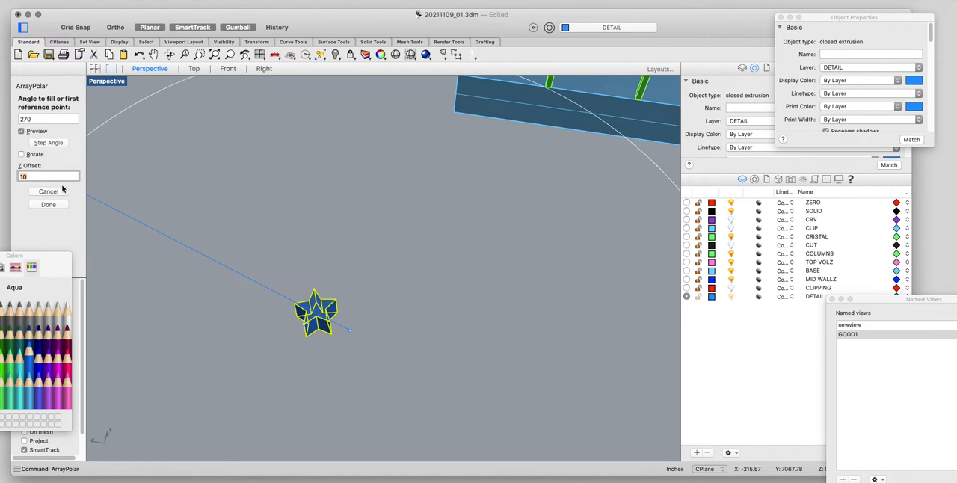
click(33, 119)
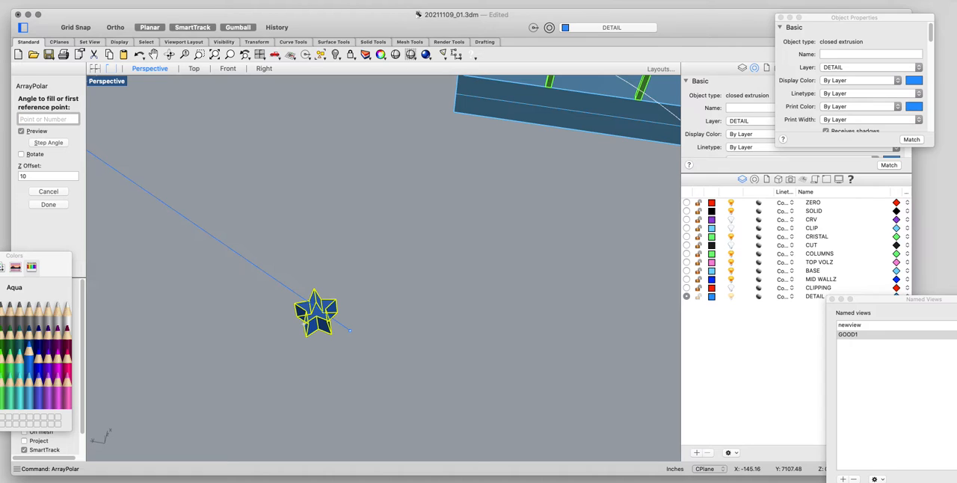
text(180)
key(Return)
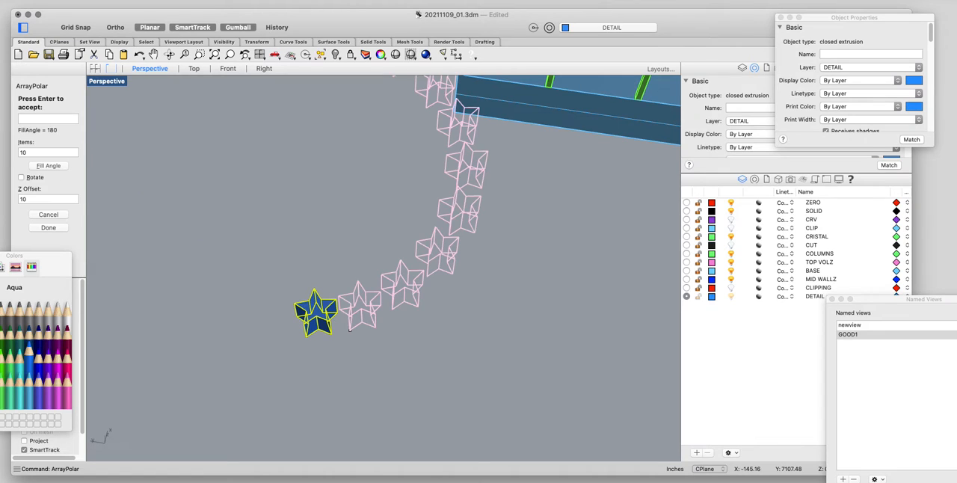
Try to change the array preview's fill angle to 270.
click(35, 119)
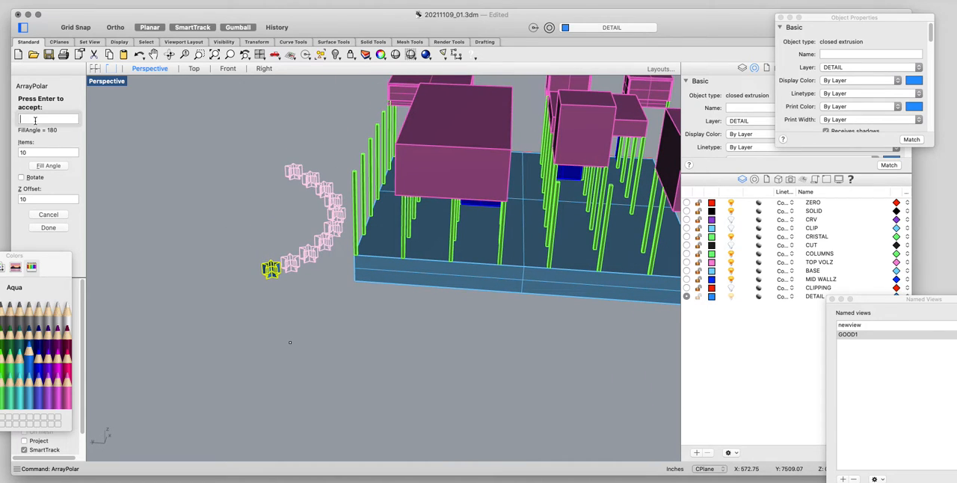
text(270)
key(Return)
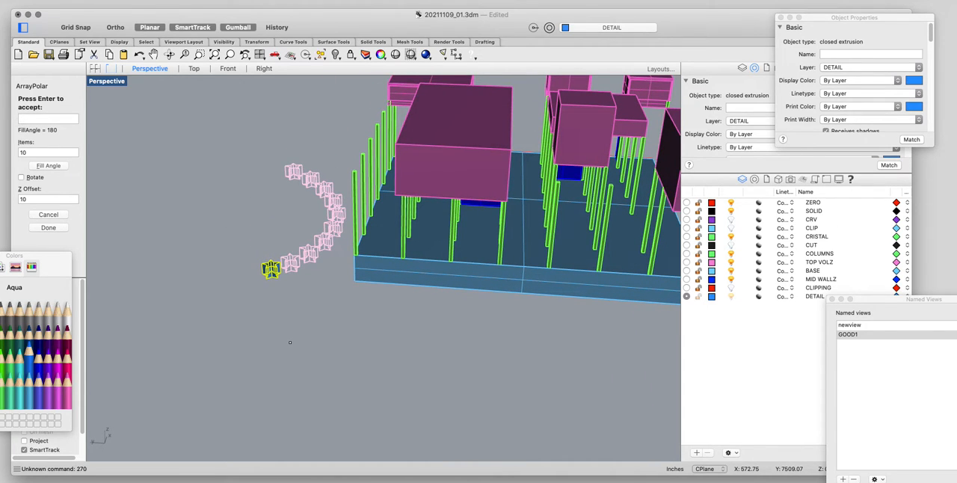
Accept the polar array, select all the stars in it and group them.
click(35, 153)
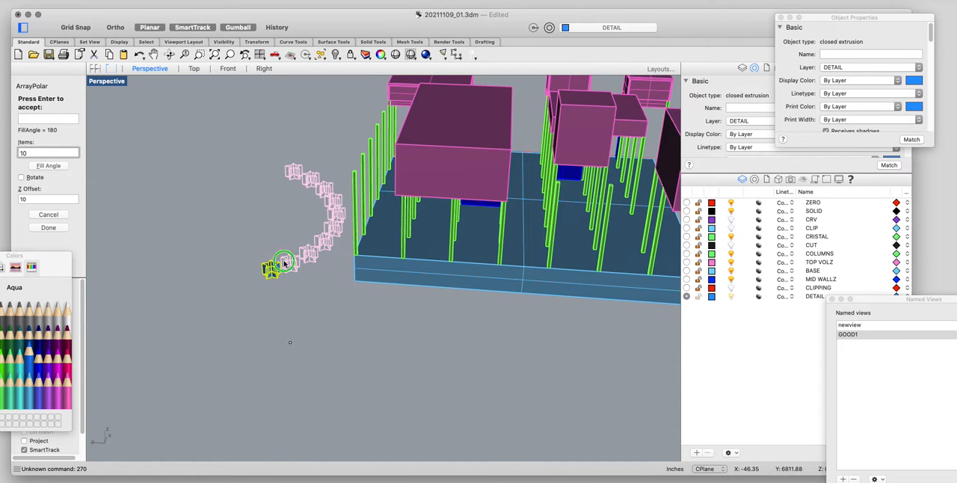
right_drag(286, 260, 247, 361)
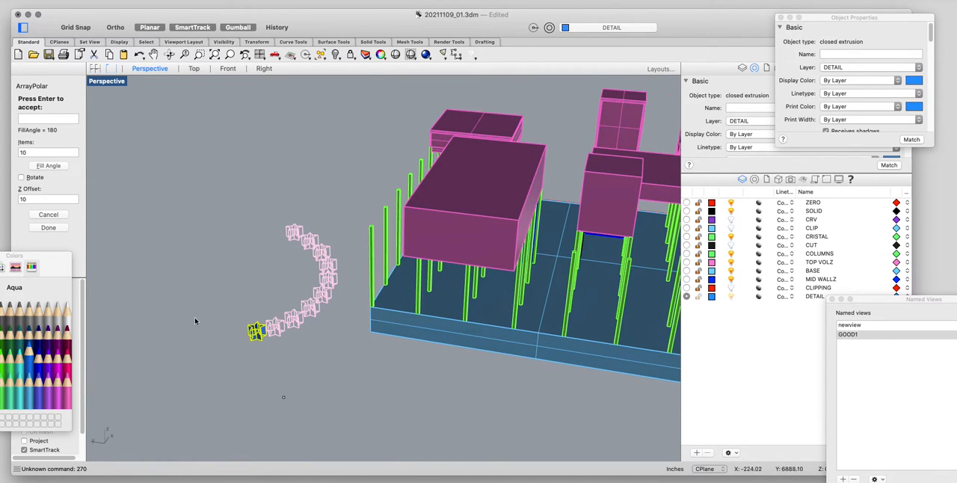
click(49, 227)
drag(354, 201, 180, 416)
key(Return)
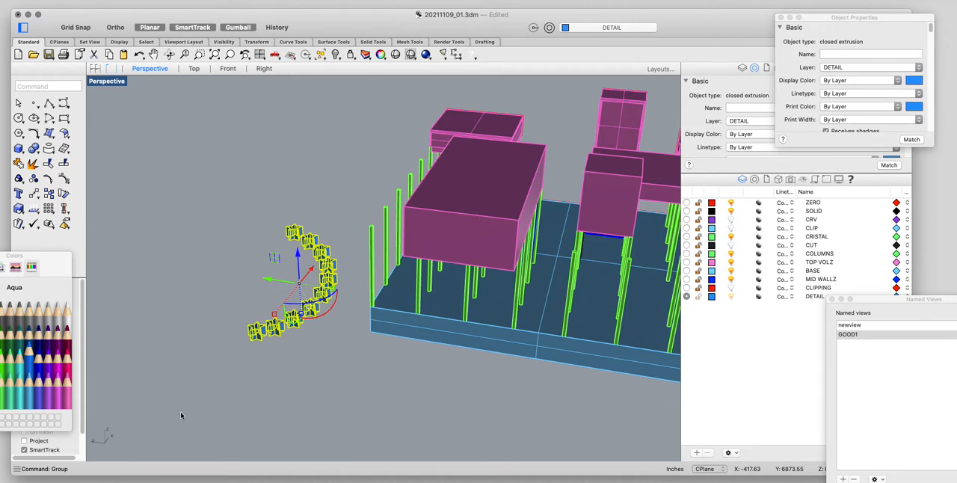
Move the grouped stars from a top point of the uppermost star to the upper front corner of the tall open box.
click(273, 380)
right_drag(274, 380, 288, 294)
click(297, 189)
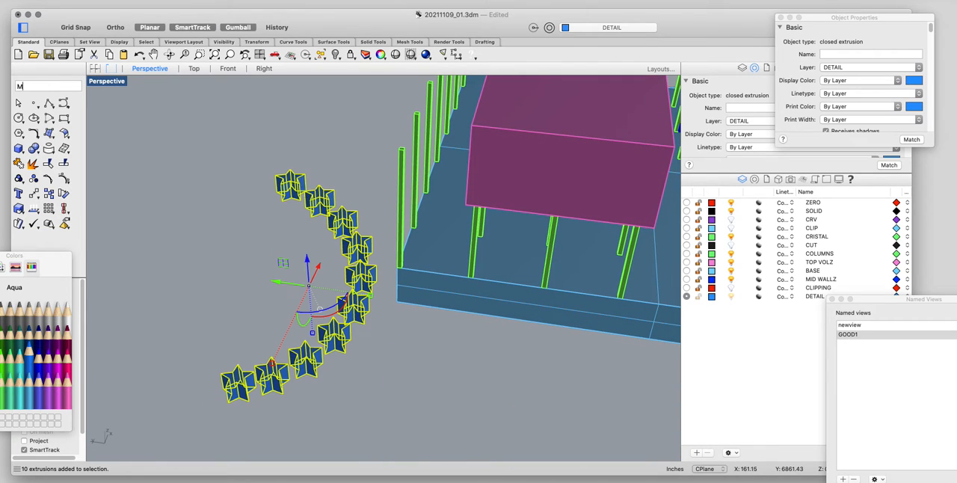
key(Return)
scroll(302, 163, up, 3)
click(286, 177)
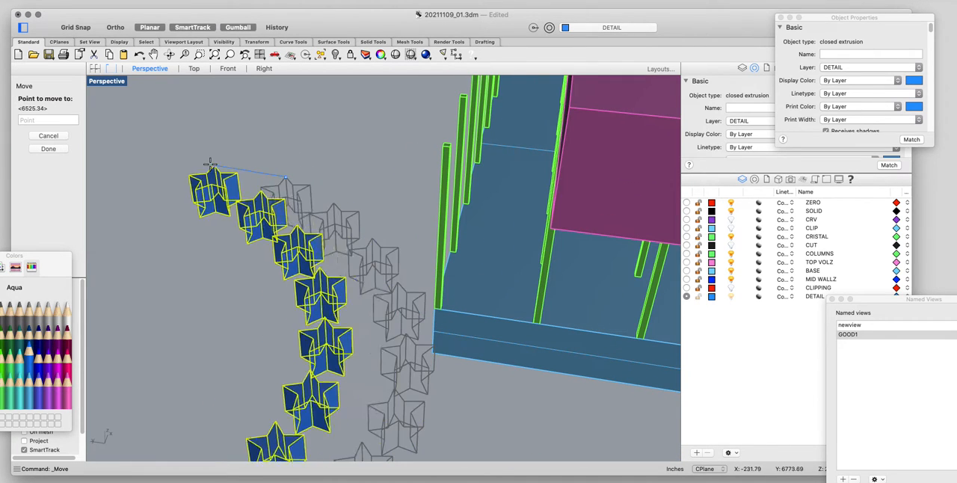
scroll(210, 164, down, 6)
scroll(444, 265, down, 4)
right_drag(444, 264, 400, 265)
right_drag(532, 283, 224, 280)
right_drag(501, 284, 228, 288)
scroll(455, 296, up, 8)
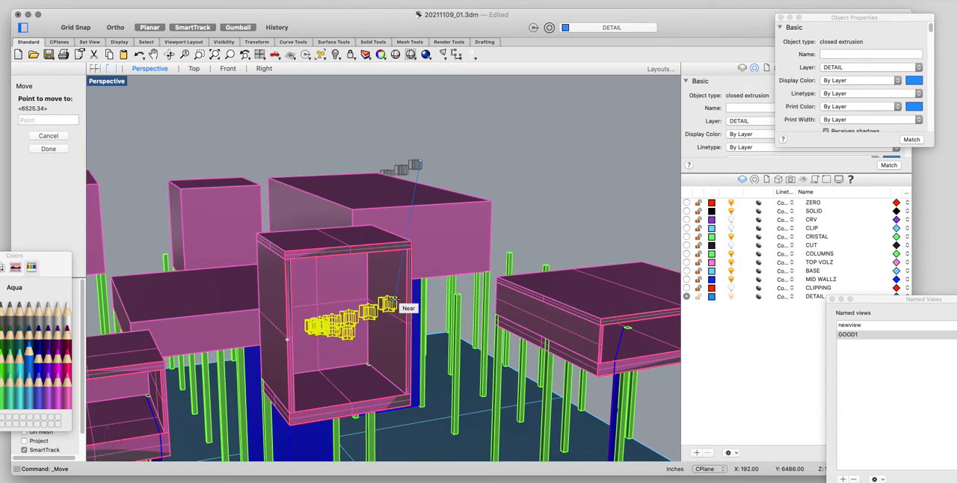
scroll(408, 298, up, 5)
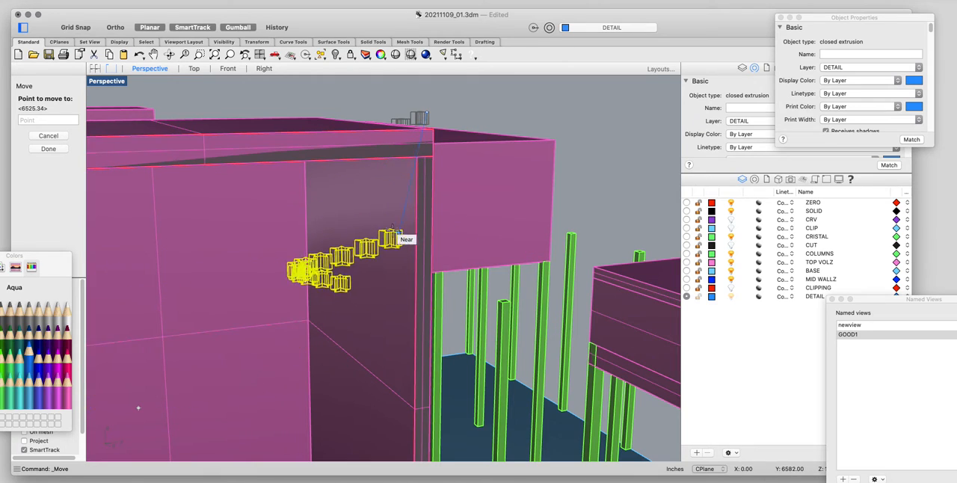
click(431, 158)
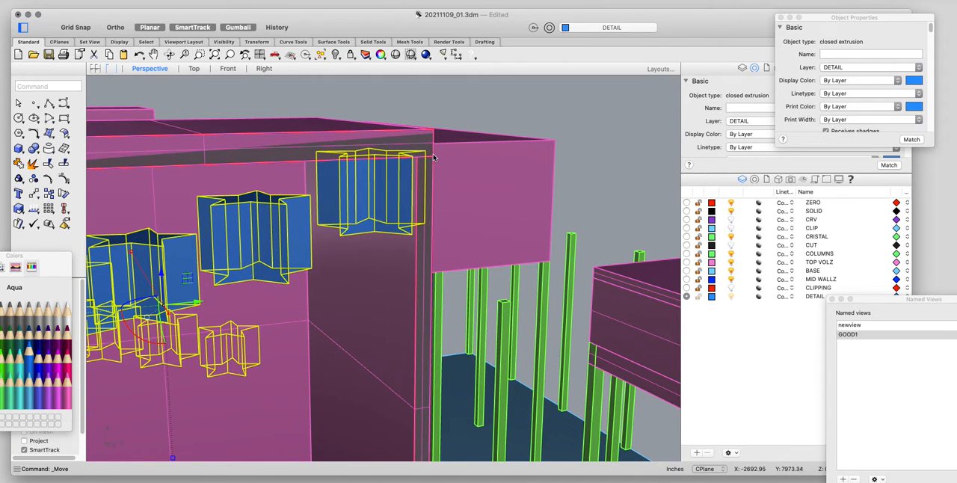
Move the star group again, from the uppermost star's outer tip to the midpoint snap on the box opening's upper edge.
scroll(429, 155, up, 5)
scroll(430, 154, down, 3)
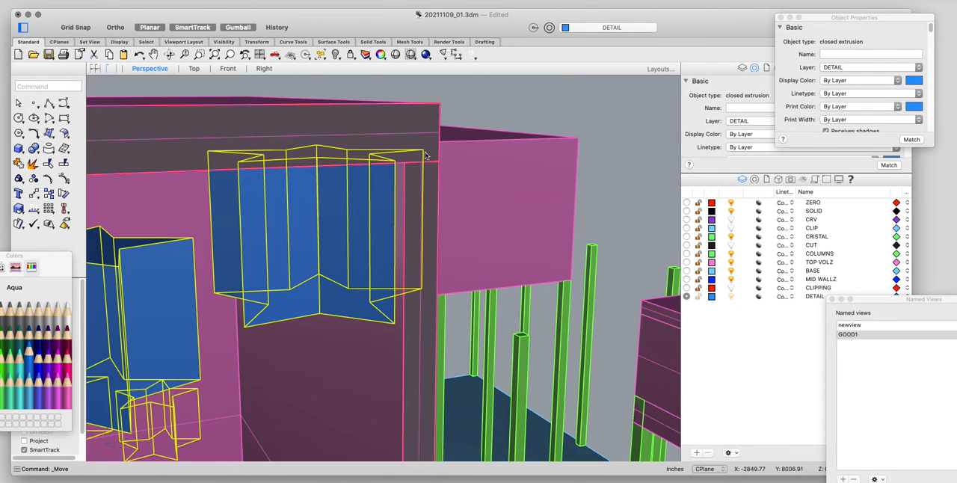
text(m)
key(Return)
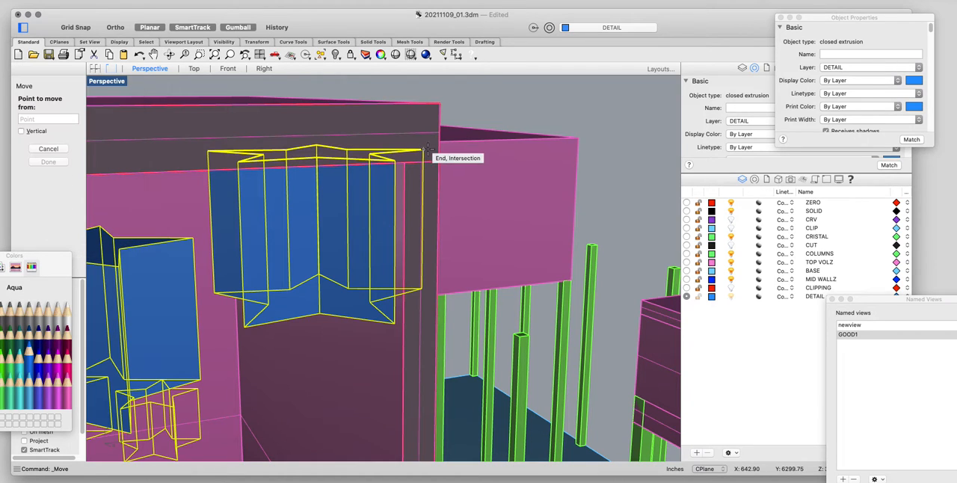
click(425, 149)
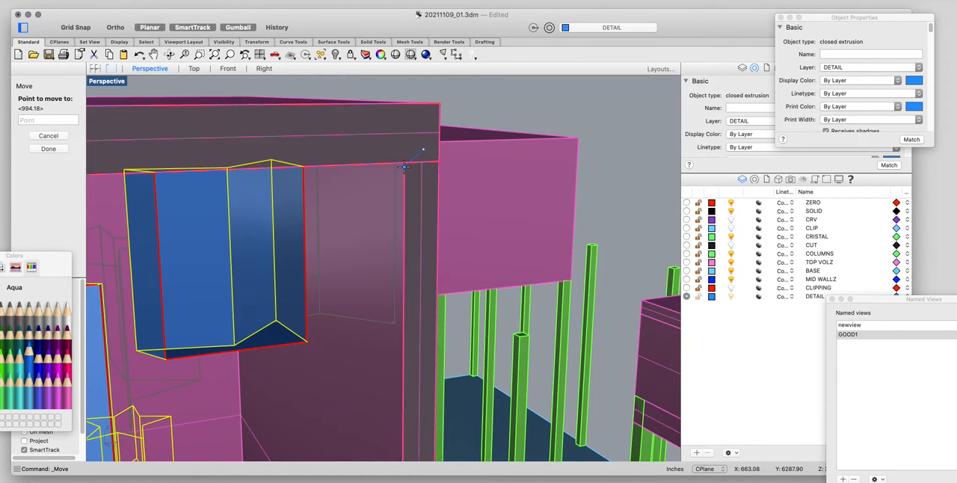
click(350, 162)
Inspect the placement of the star arc relative to the tall open box from several angles in Perspective.
scroll(414, 187, down, 10)
right_drag(422, 191, 391, 210)
scroll(395, 278, down, 5)
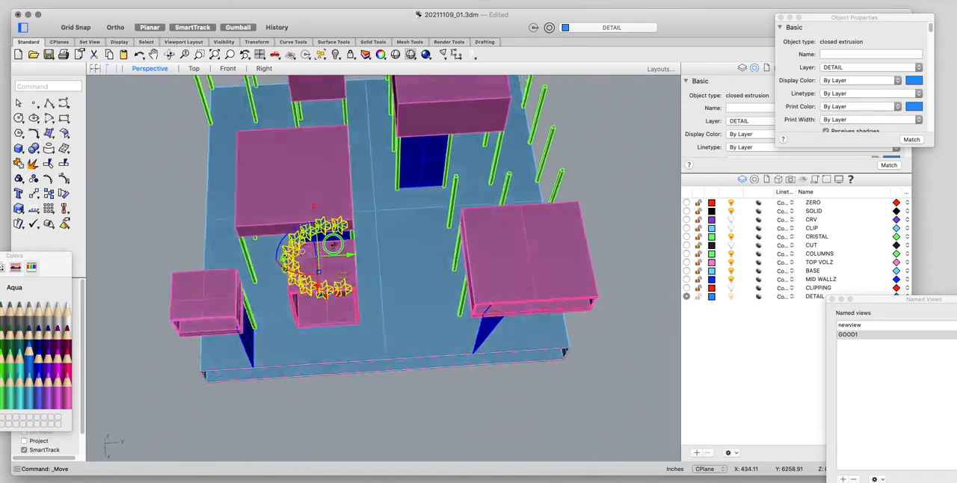
right_drag(333, 244, 361, 145)
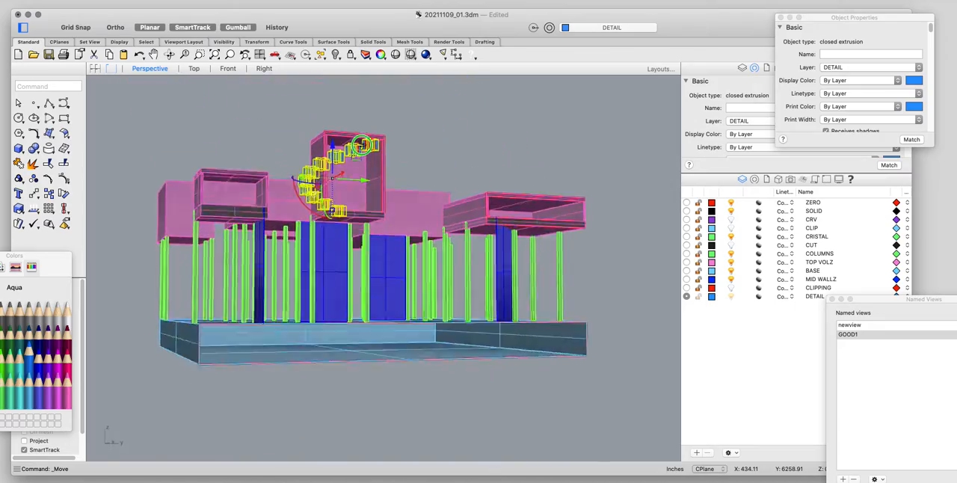
scroll(361, 144, up, 15)
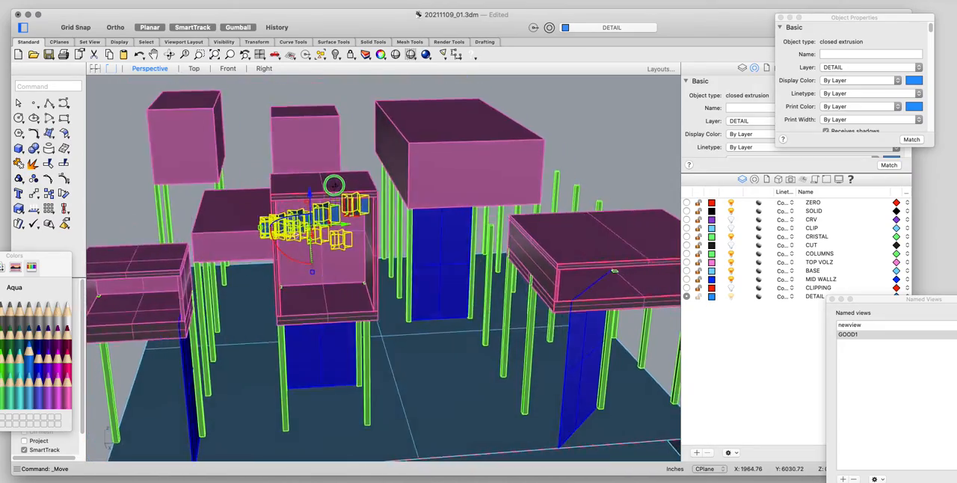
right_drag(334, 185, 322, 276)
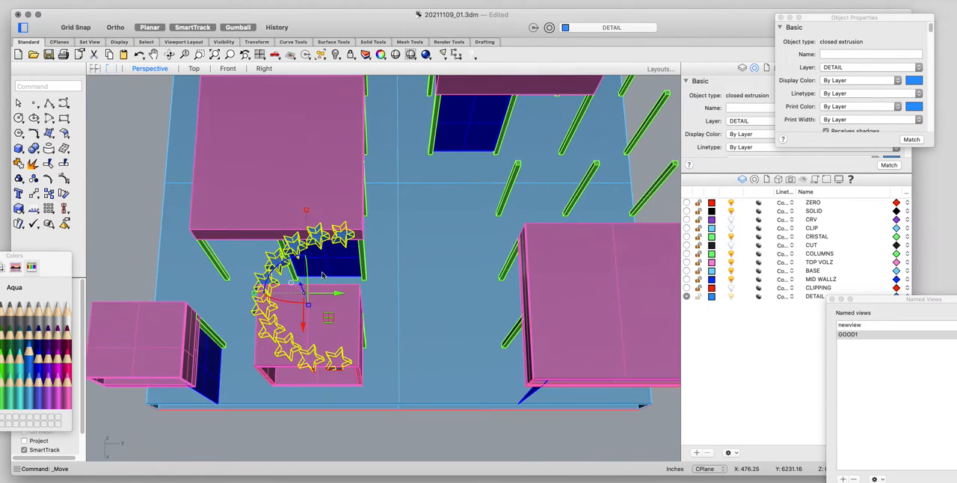
Zoom to the selected stars in the Top view and examine how the arc extends past the box outline.
click(193, 68)
text(ZS)
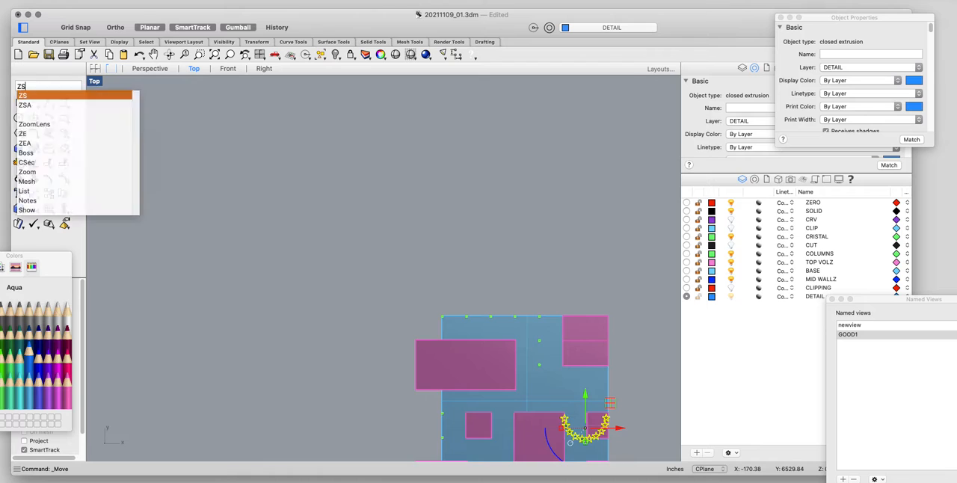
key(Return)
scroll(401, 358, down, 5)
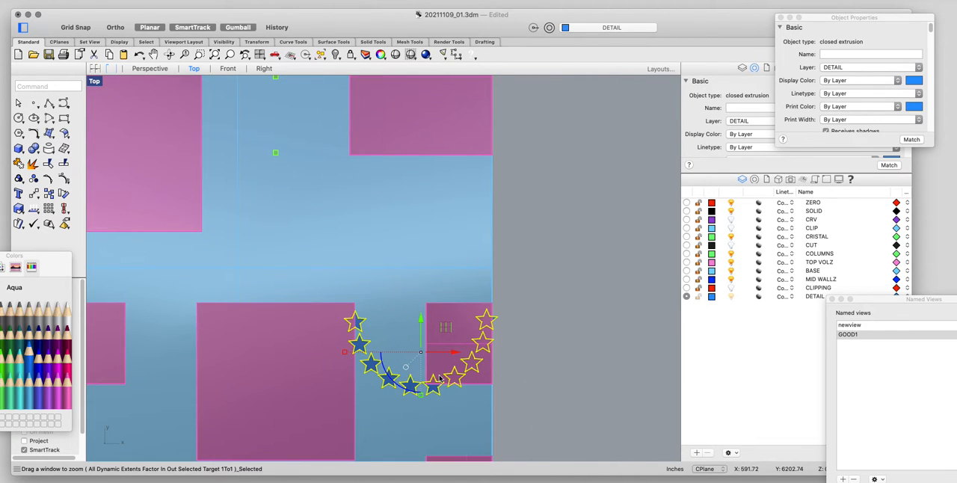
scroll(439, 379, down, 6)
right_drag(442, 370, 485, 262)
scroll(486, 262, up, 6)
scroll(486, 261, down, 6)
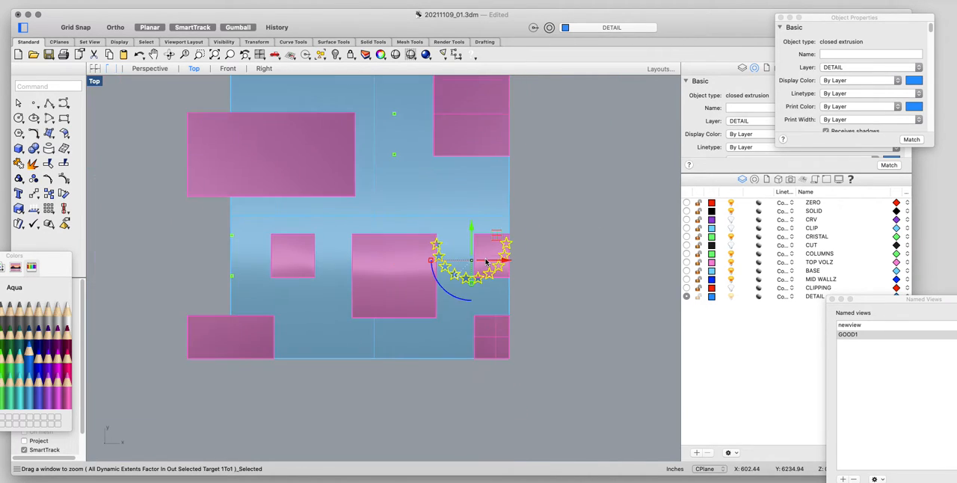
scroll(486, 262, down, 4)
scroll(512, 237, up, 3)
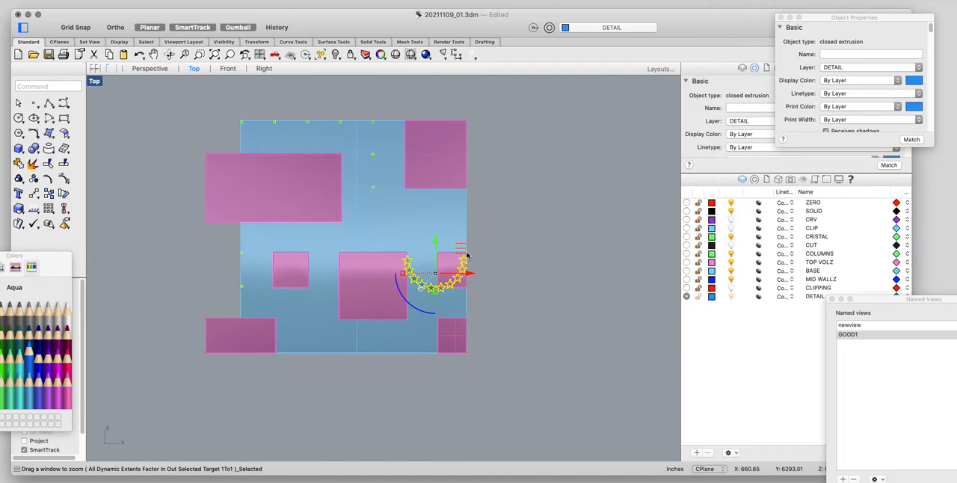
scroll(467, 256, up, 3)
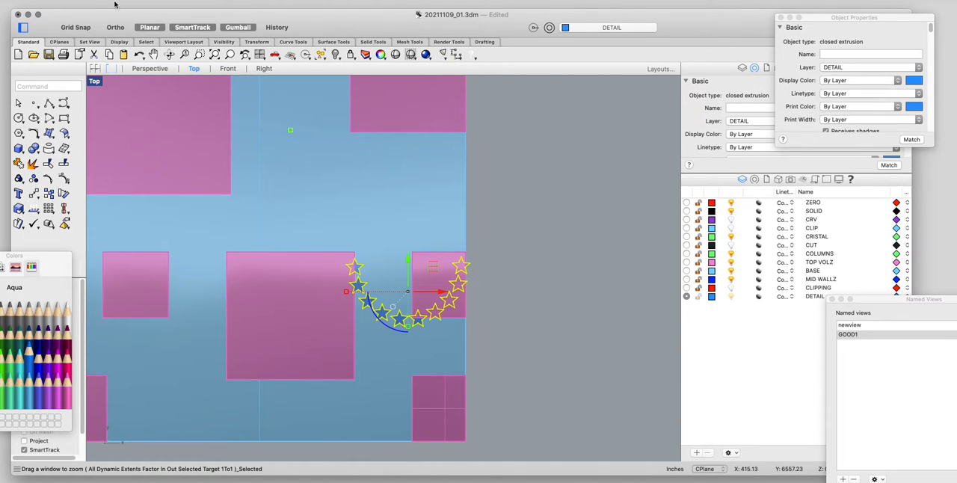
click(149, 68)
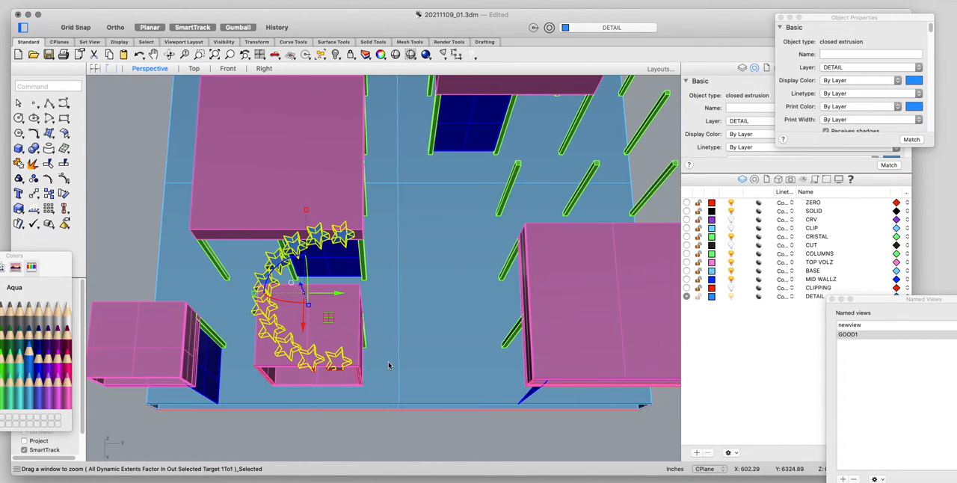
Scale the star group with Scale2D in the Top view to slightly under half size, using the outermost star's tip as origin.
click(194, 68)
text(sc)
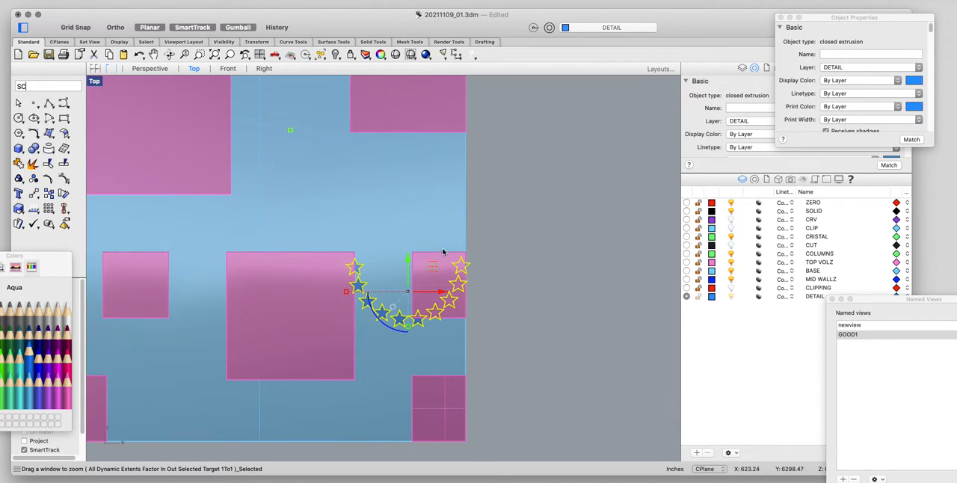
text(ale1D)
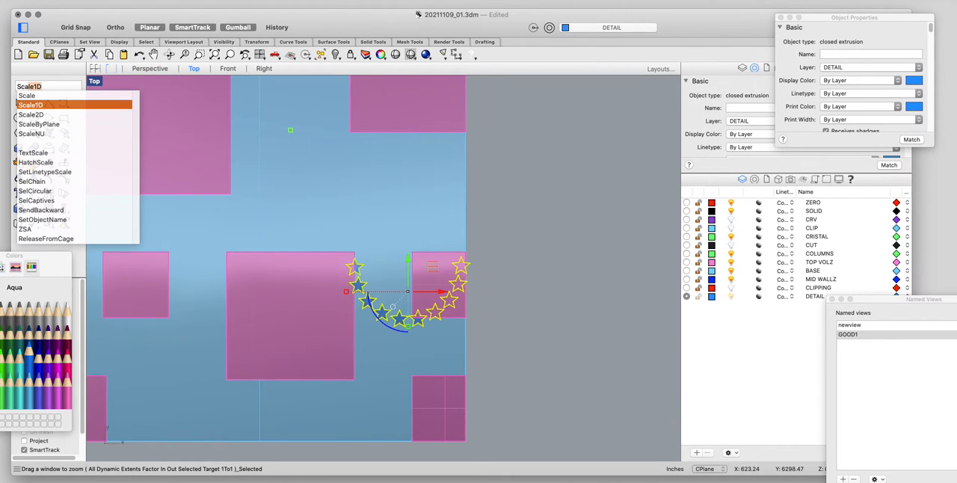
click(60, 114)
scroll(464, 269, up, 3)
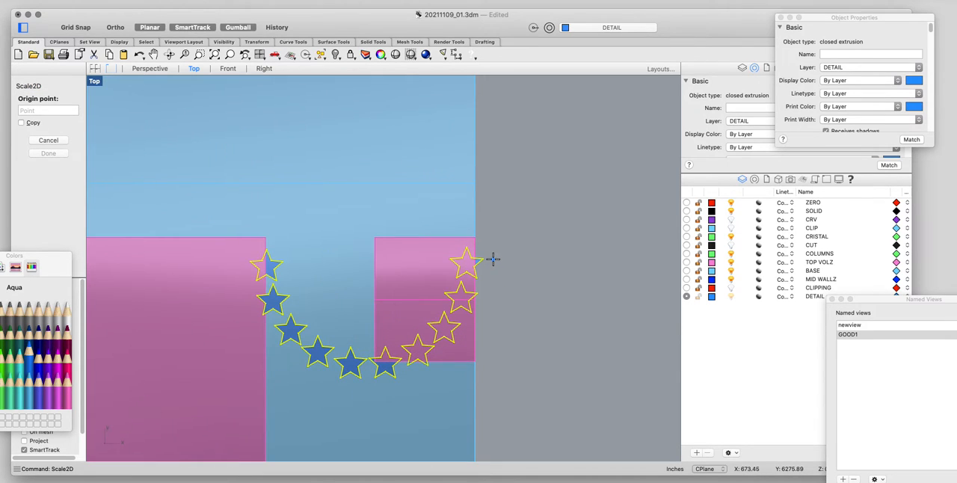
click(482, 259)
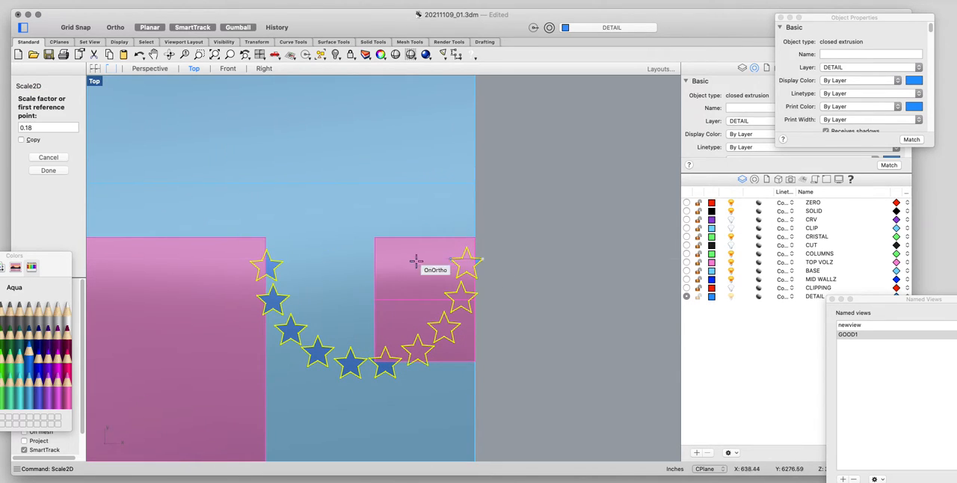
click(120, 259)
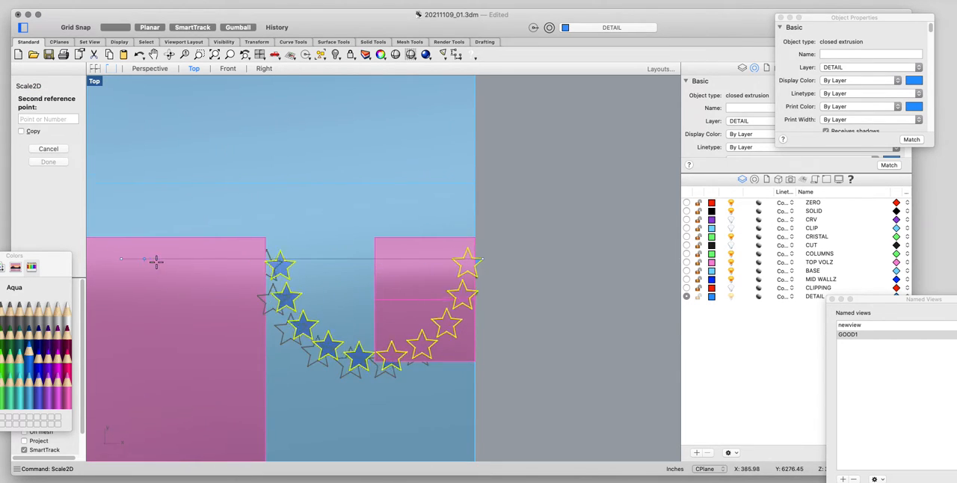
click(318, 238)
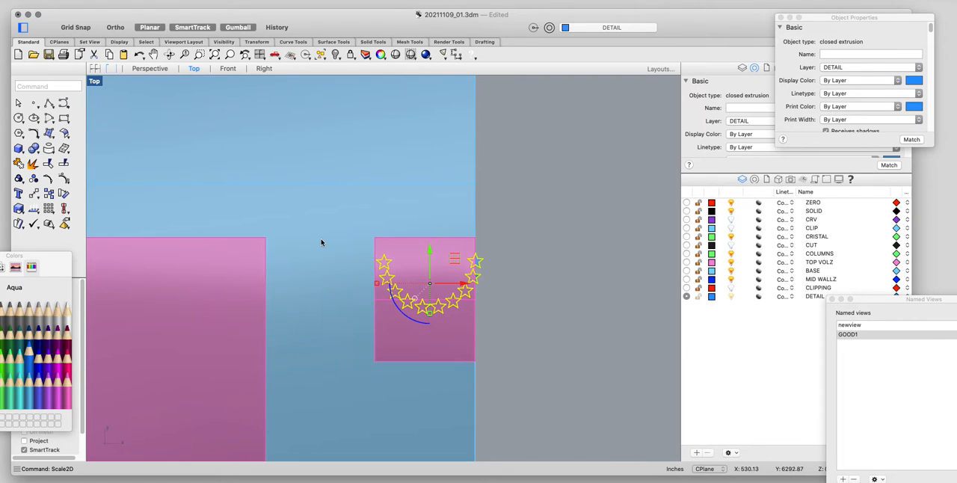
Deselect the scaled stars and examine their fit inside the tall open box in the Perspective view.
click(149, 68)
right_drag(336, 318, 414, 143)
click(414, 144)
right_drag(346, 179, 246, 241)
scroll(323, 214, up, 6)
scroll(172, 202, up, 3)
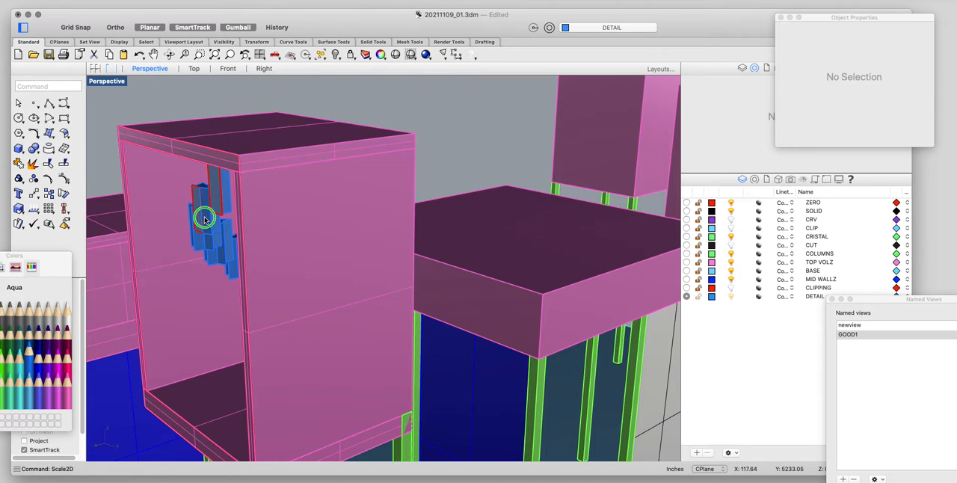
mouse_move(204, 218)
right_down()
mouse_move(227, 167)
mouse_move(219, 210)
right_up()
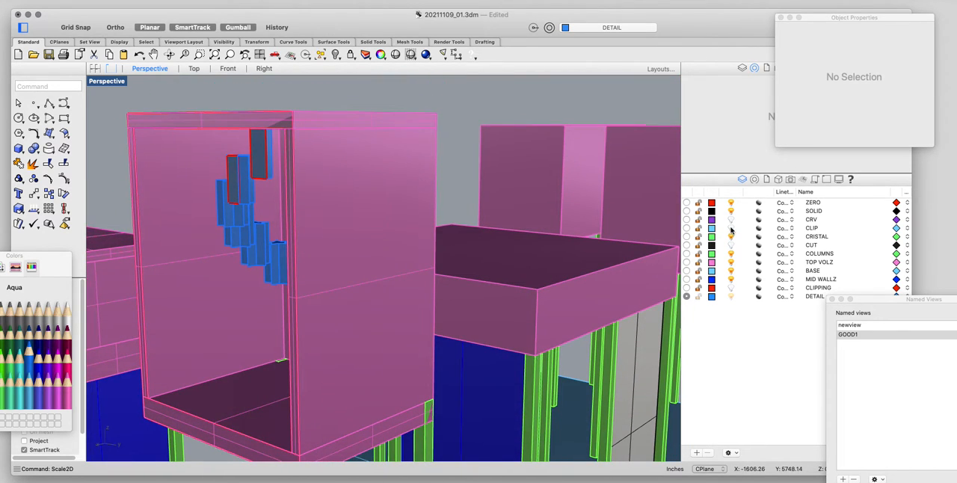
Turn on the CLIPPING layer to show the clipping plane in front of the building.
click(730, 288)
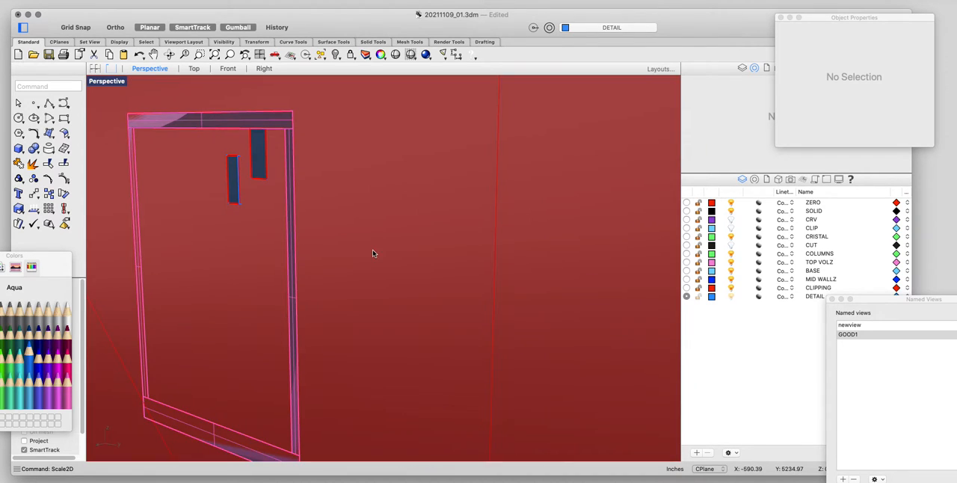
scroll(374, 252, down, 10)
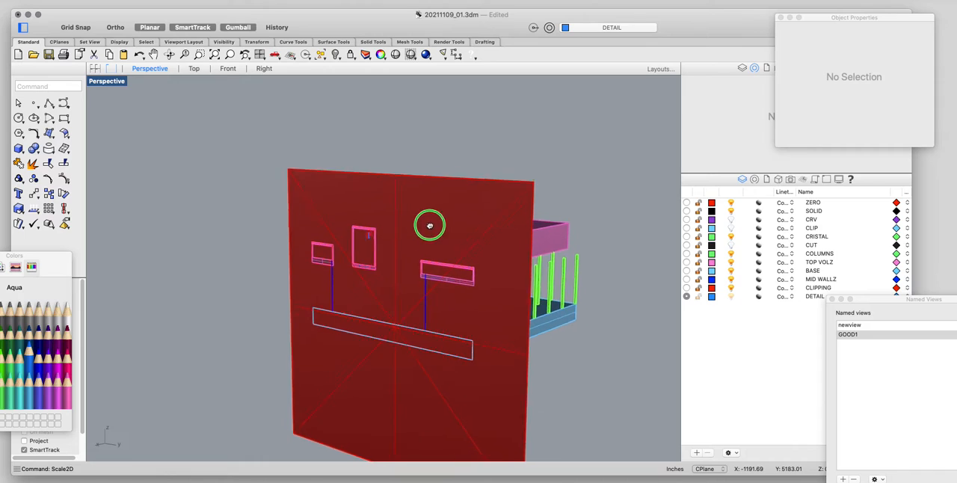
shift+right_drag(430, 225, 420, 218)
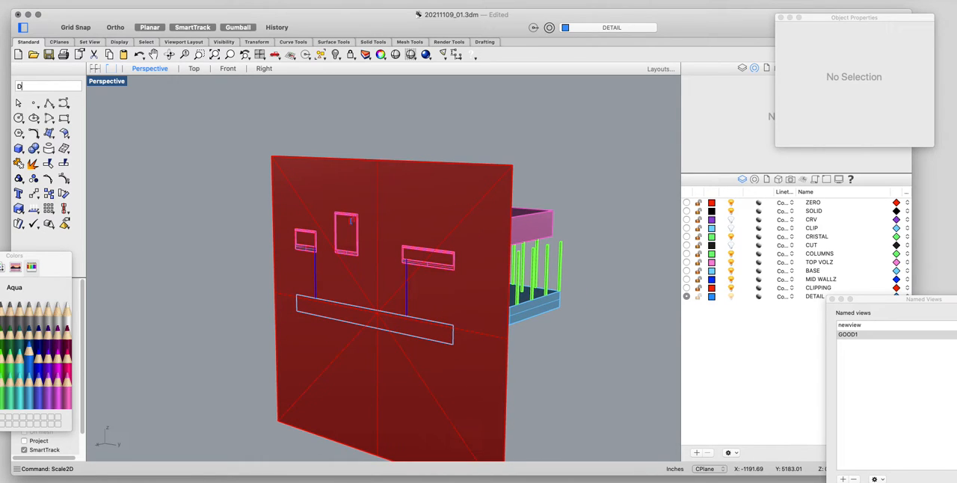
Disable the clipping plane with DisableClippingPlane and hide the CLIPPING layer again.
text(bleClippingPlane)
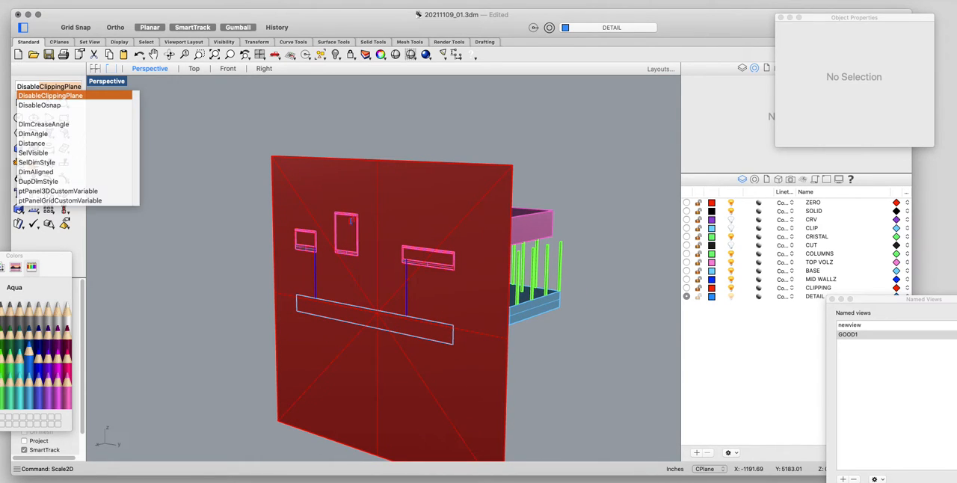
key(Return)
drag(393, 134, 255, 169)
key(Return)
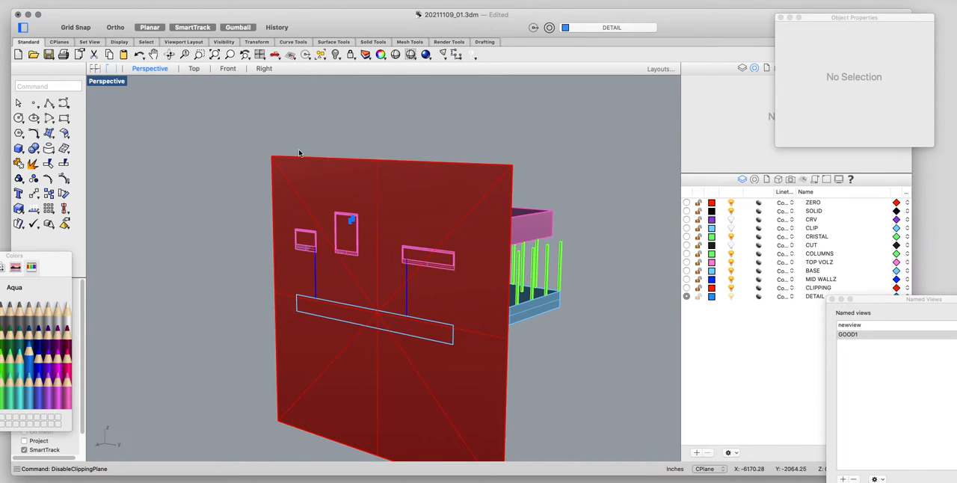
click(731, 288)
Move the star group a short distance along the tall box's top edge, starting from its upper front corner, and deselect it.
scroll(346, 227, up, 10)
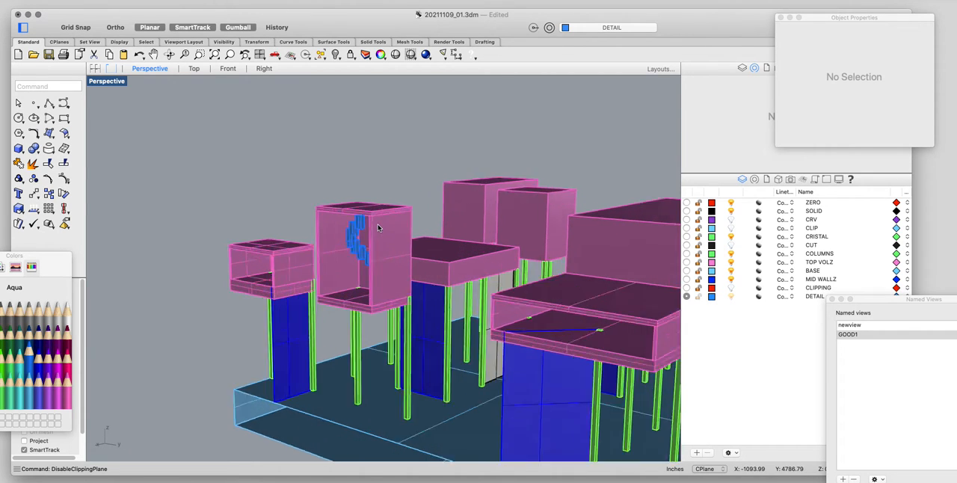
scroll(346, 227, up, 3)
click(308, 281)
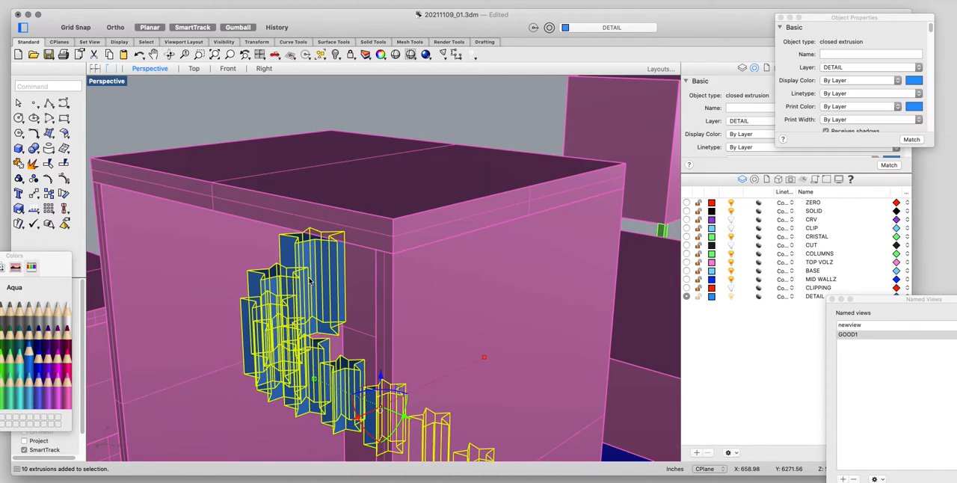
text(M)
key(Return)
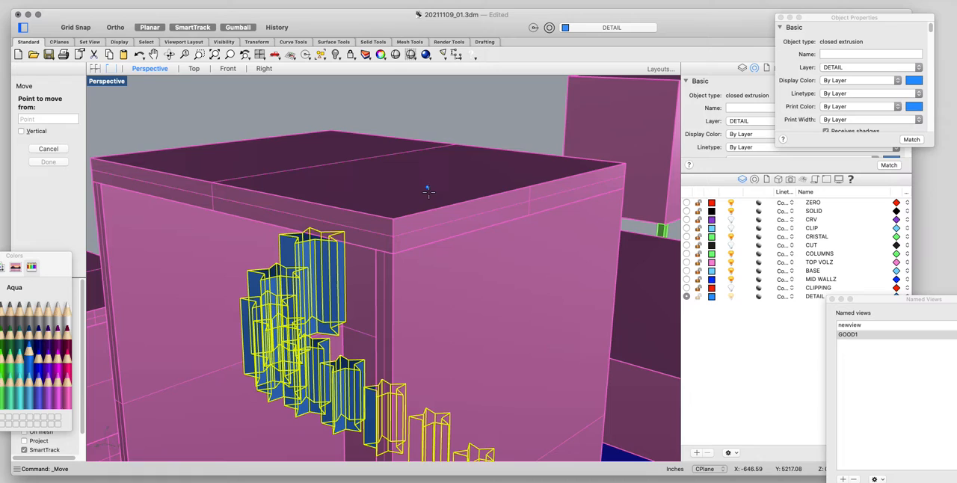
click(393, 219)
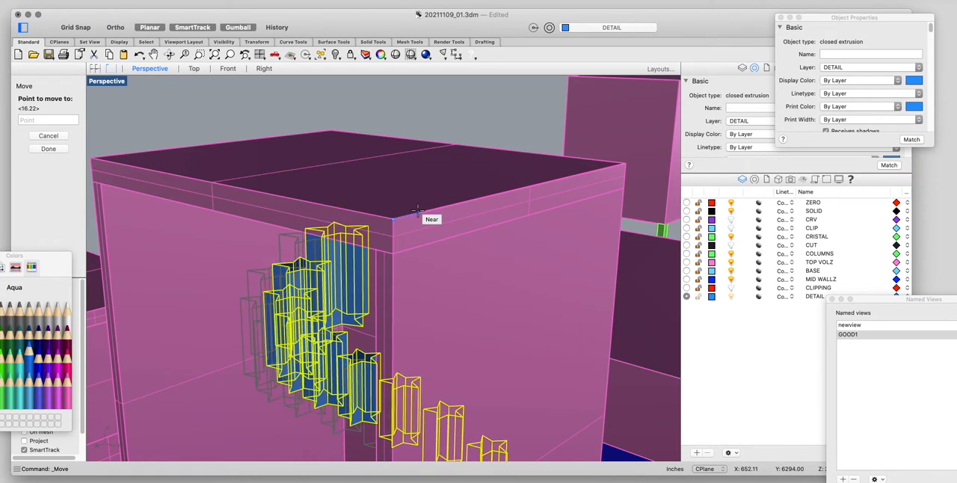
shift+click(423, 210)
scroll(423, 210, down, 3)
right_drag(423, 210, 429, 243)
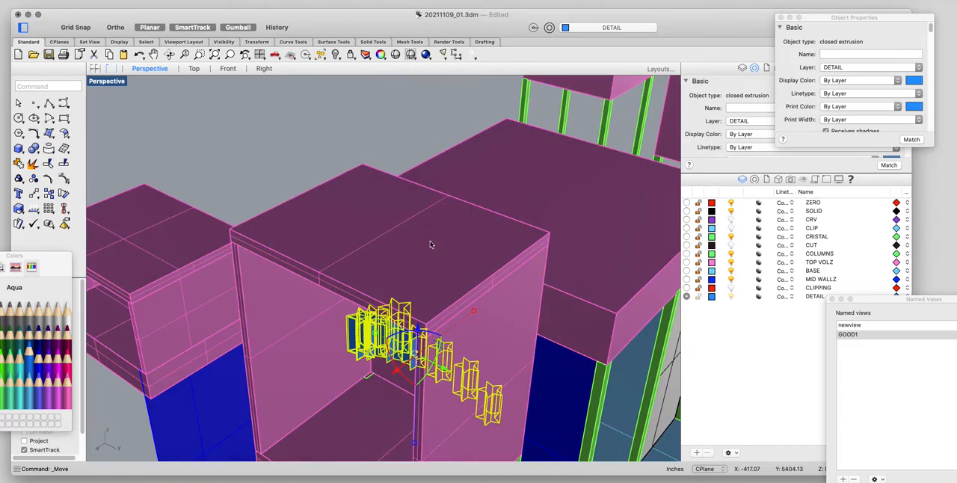
right_drag(412, 330, 504, 234)
click(389, 112)
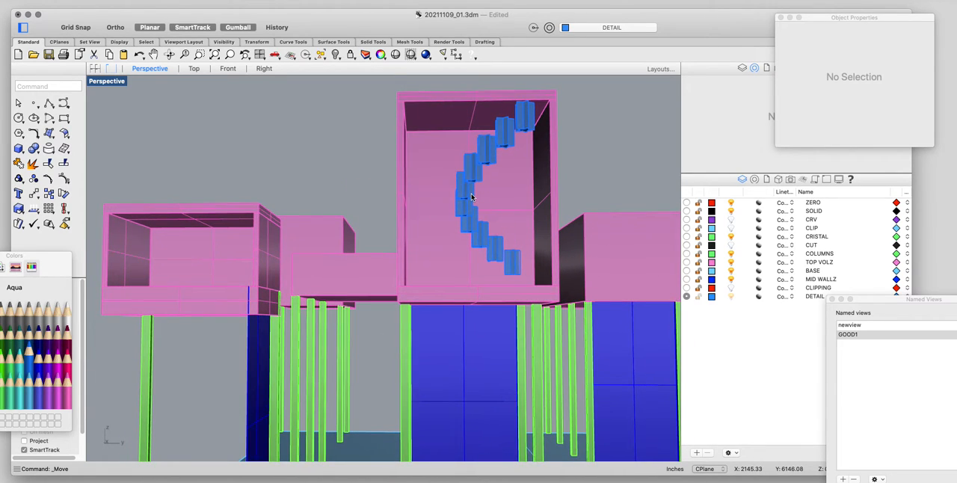
Restore the GOOD1 view, adjust its angle, and run Make2D on the tall box, stars and columns with visible lines on M2_Shell.
text(GOOD1)
key(Return)
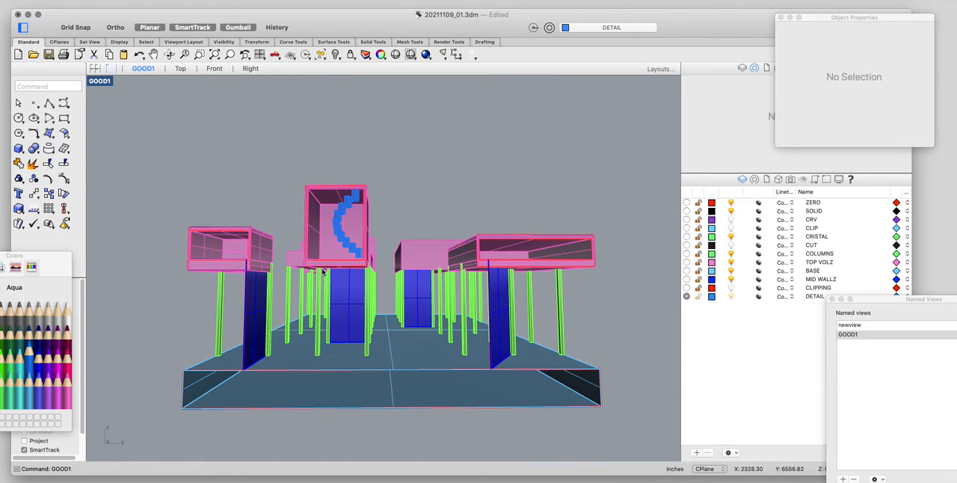
scroll(317, 260, up, 4)
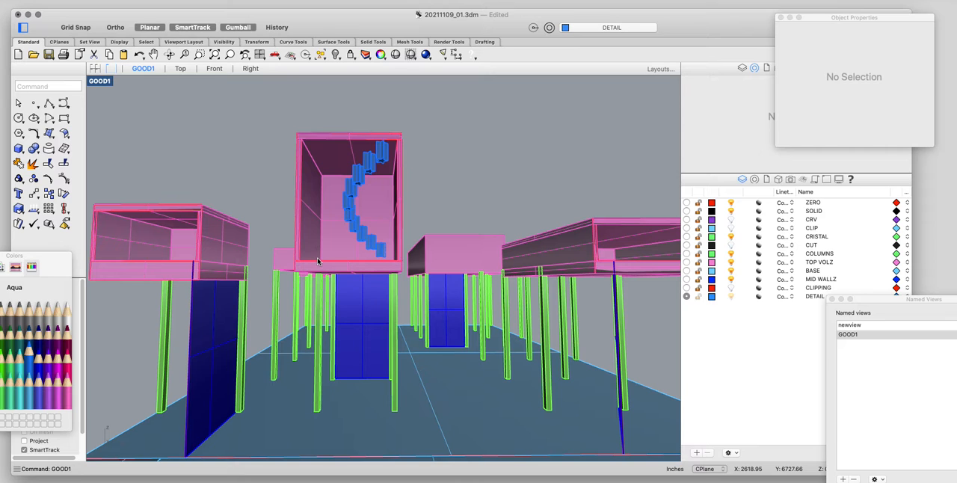
right_drag(401, 156, 359, 174)
scroll(364, 173, up, 5)
scroll(360, 174, down, 5)
drag(413, 178, 300, 291)
text(MA)
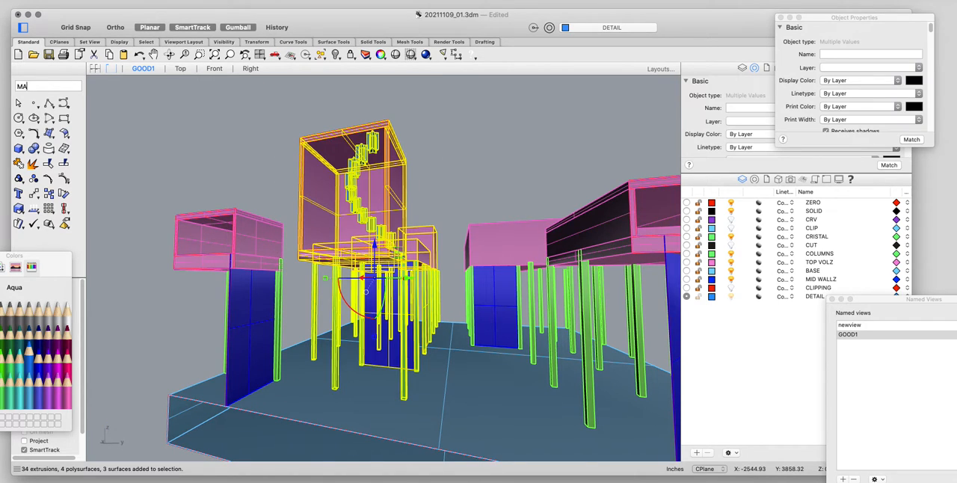
text(KE)
key(Return)
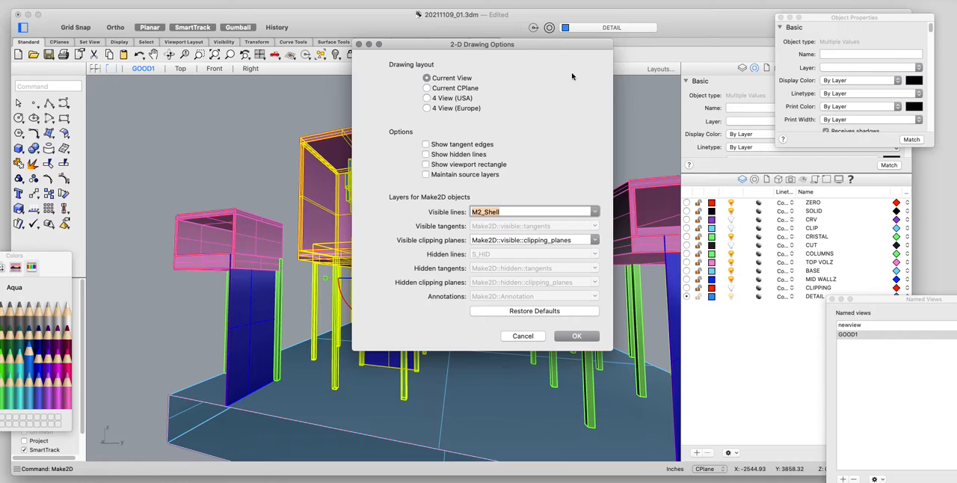
click(564, 336)
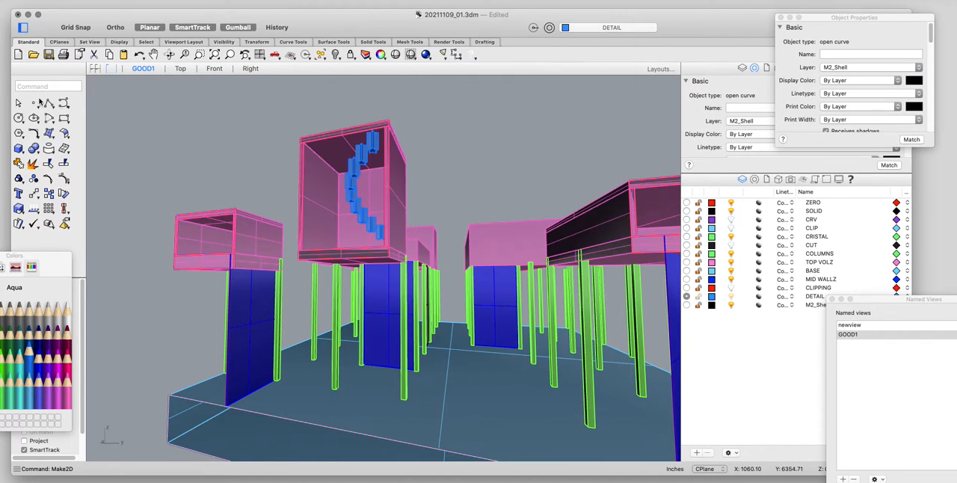
Move the Make2D linework to empty space beside the plan in the Top view and inspect it close up.
click(179, 69)
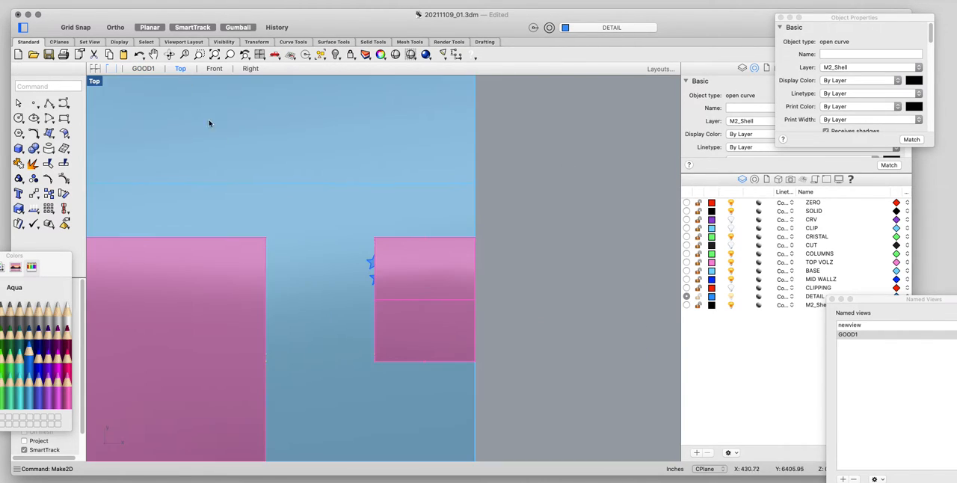
text(ZS)
key(Return)
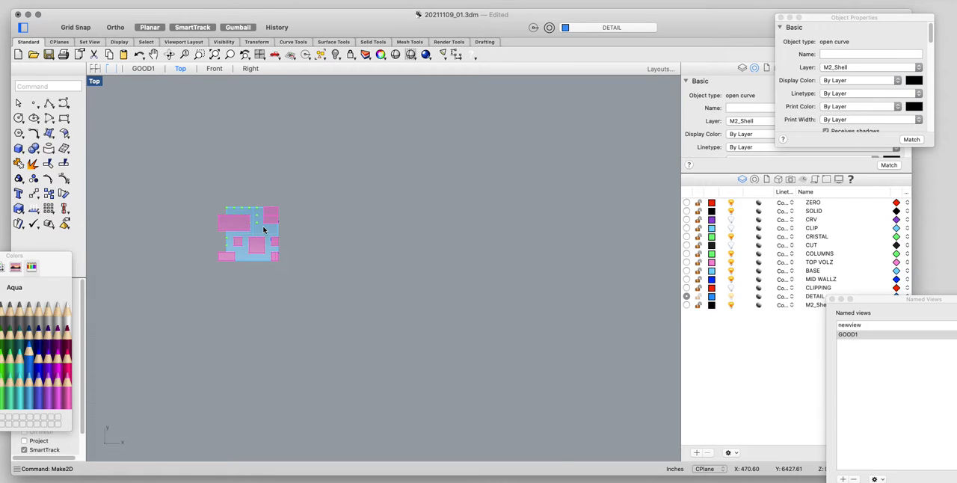
scroll(275, 227, down, 15)
text(M)
key(Return)
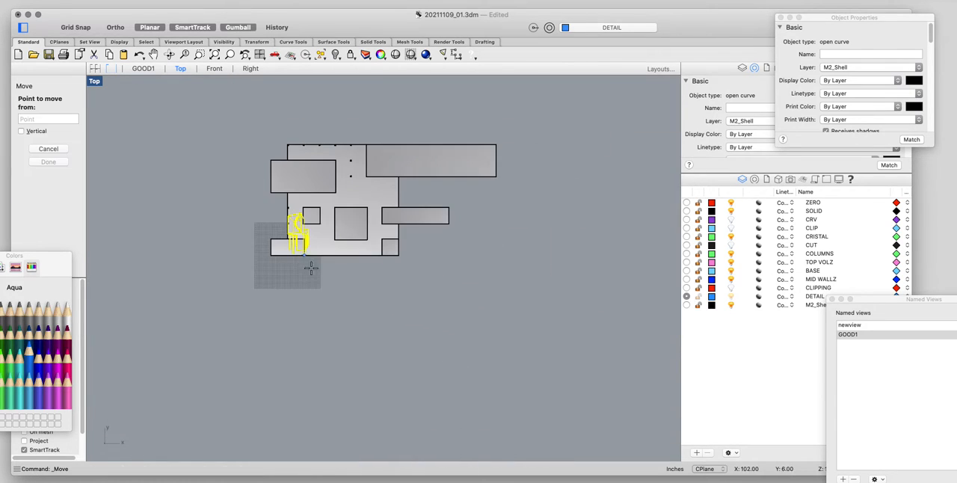
click(305, 307)
click(577, 309)
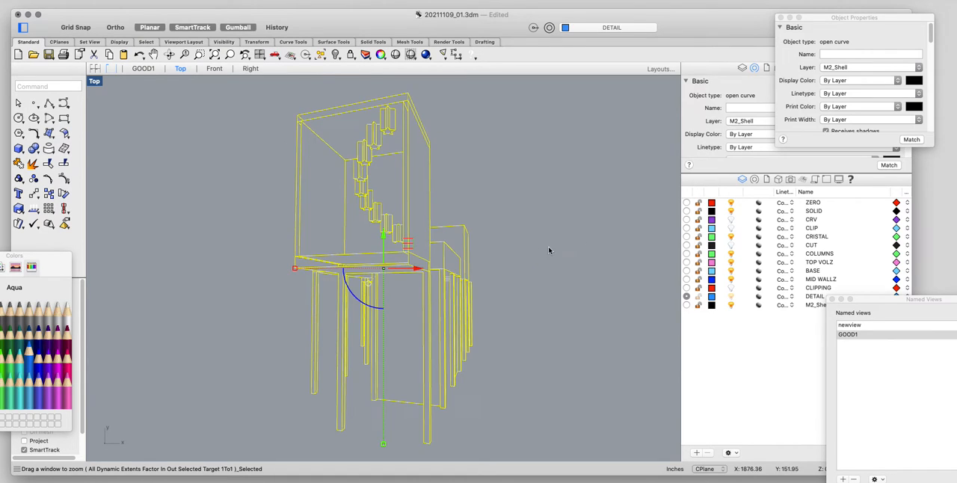
click(535, 257)
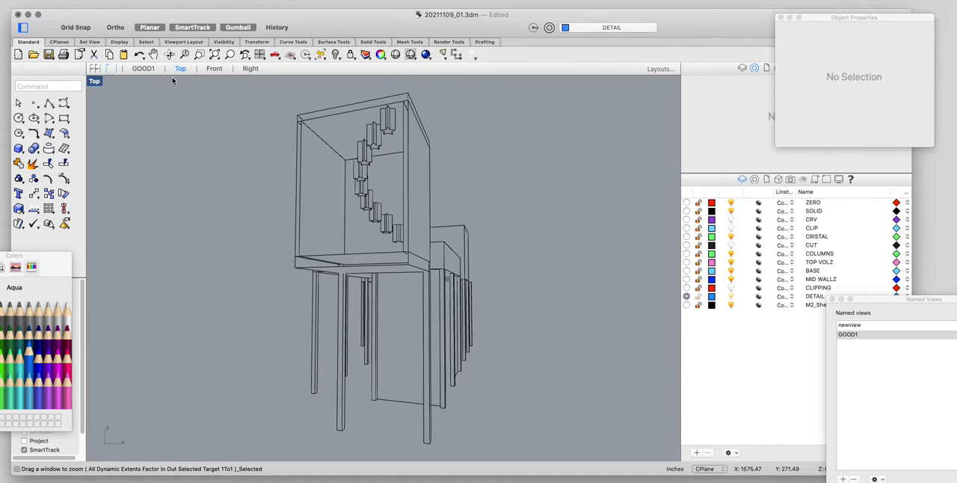
Undo the move of the Make2D linework and return to the GOOD1 view.
key(super+z)
click(136, 72)
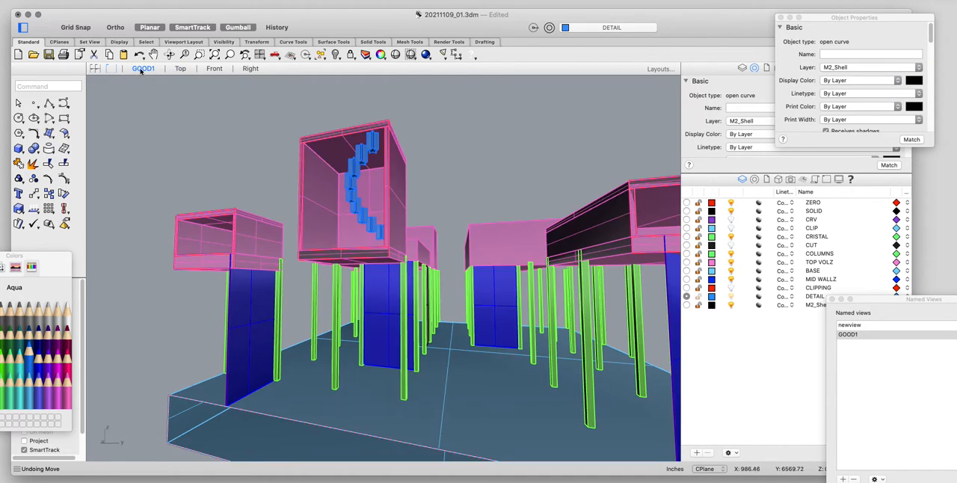
Copy the front column under the tall box from its base corner to a point a short distance sideways on the base.
scroll(392, 220, down, 10)
right_drag(392, 221, 362, 339)
scroll(478, 295, up, 10)
scroll(348, 329, up, 10)
click(372, 344)
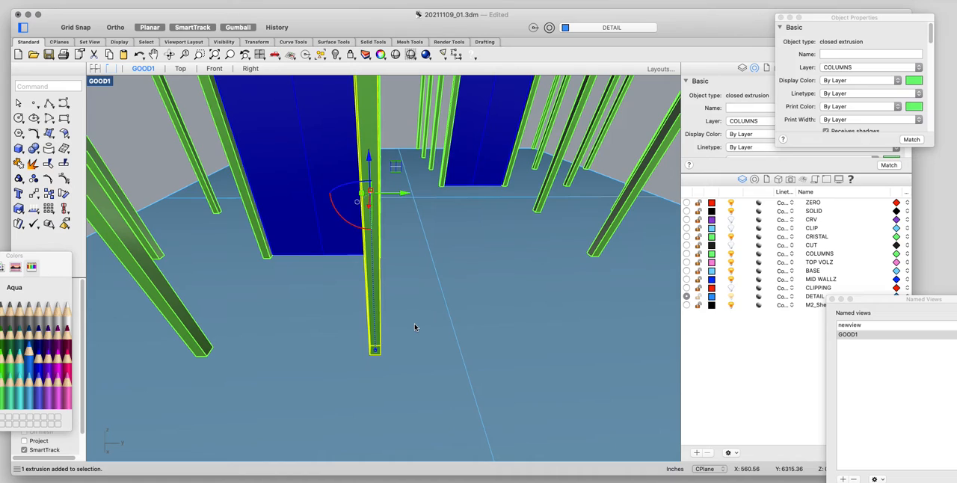
text(Copy)
key(Return)
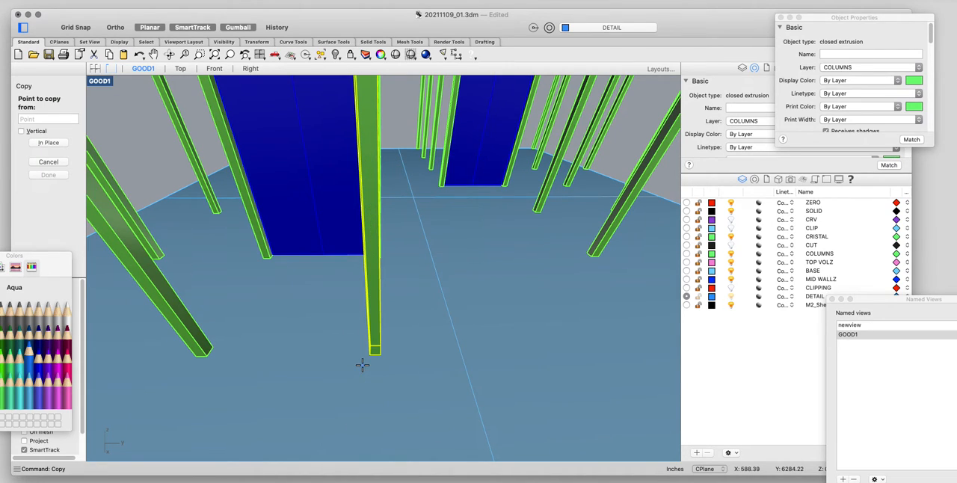
scroll(348, 386, down, 3)
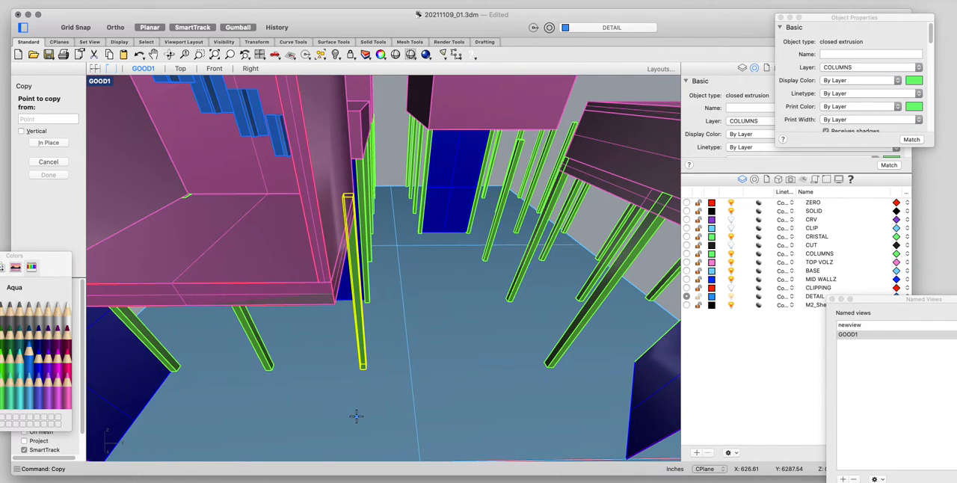
right_drag(433, 378, 396, 381)
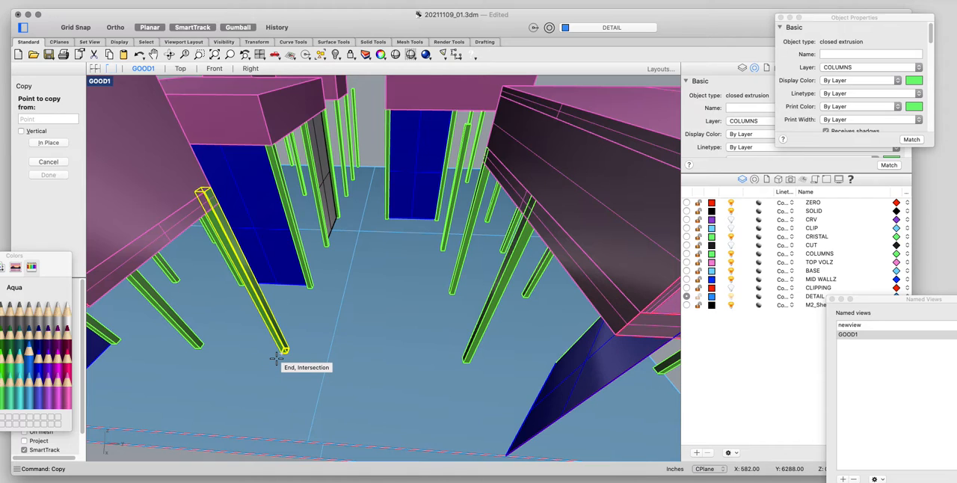
click(277, 358)
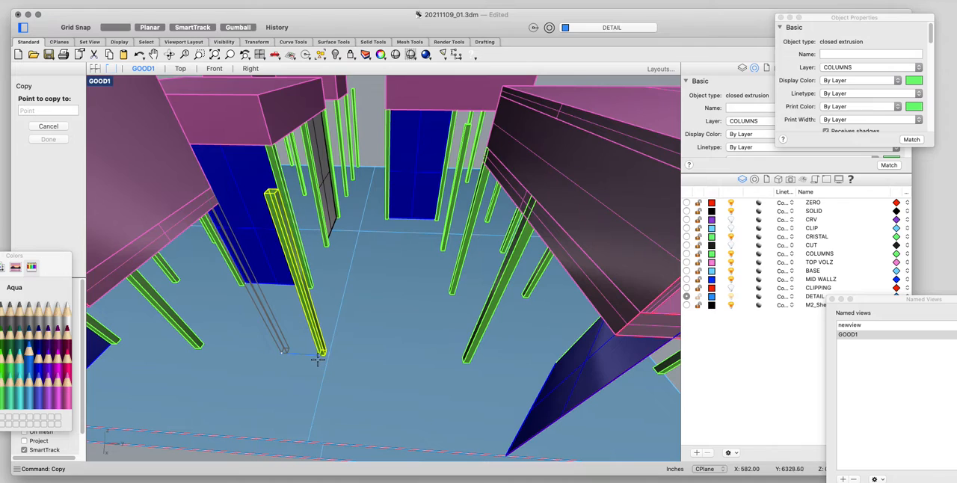
click(314, 360)
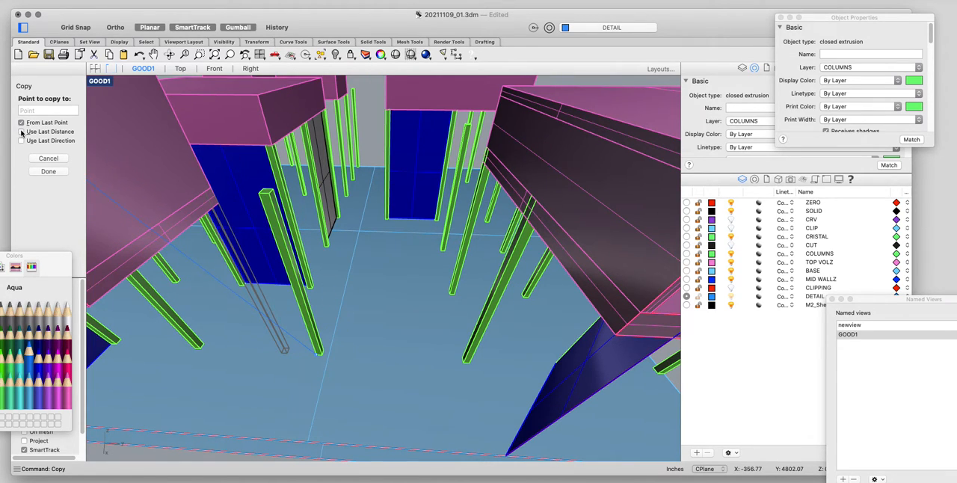
Place three more column copies toward the wide front box using Use Last Distance and Use Last Direction, and finish the Copy command.
click(21, 132)
click(22, 142)
scroll(159, 321, down, 10)
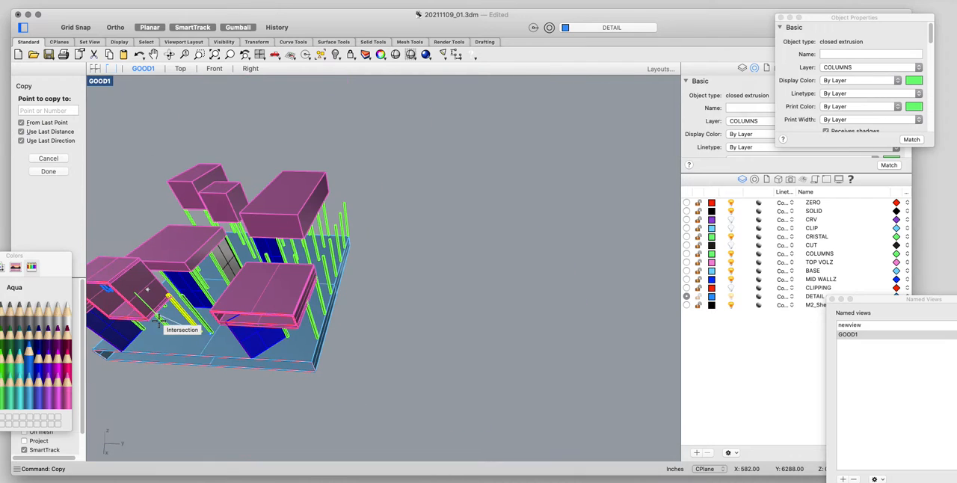
scroll(192, 363, up, 10)
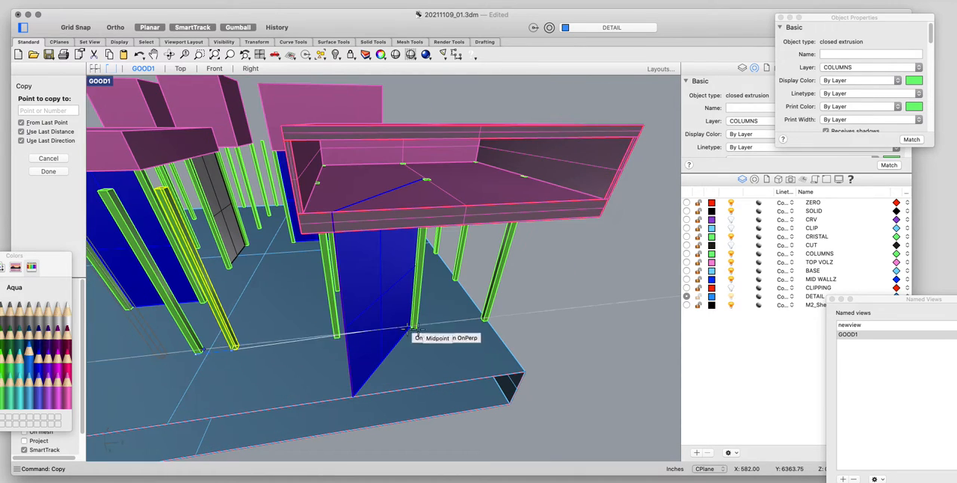
click(587, 321)
click(586, 320)
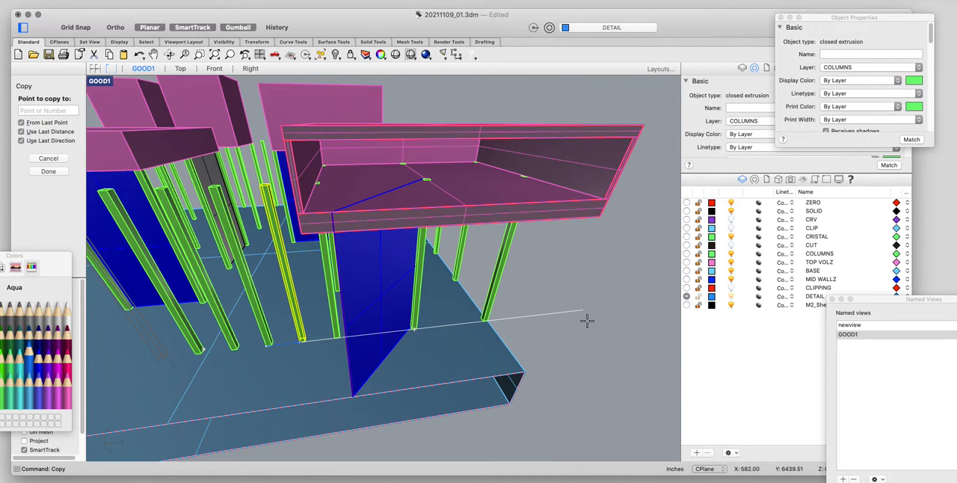
click(587, 321)
key(Return)
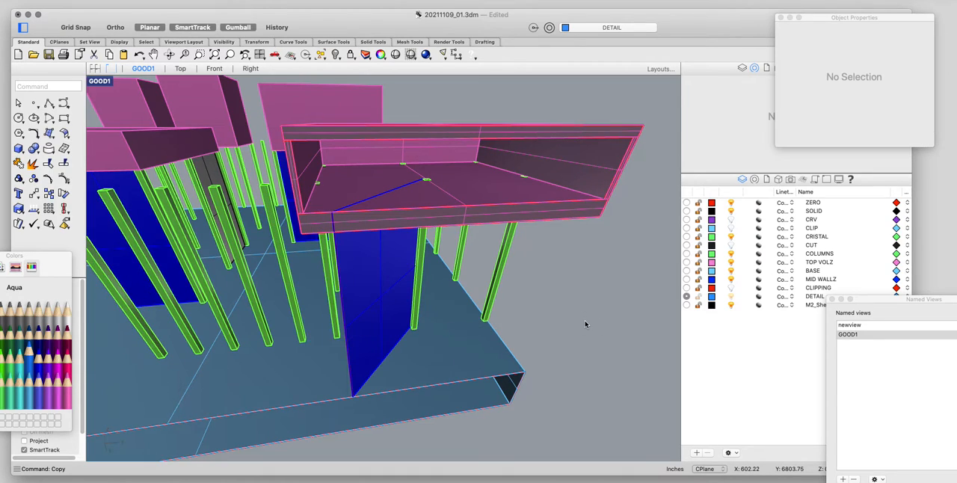
right_drag(460, 334, 499, 329)
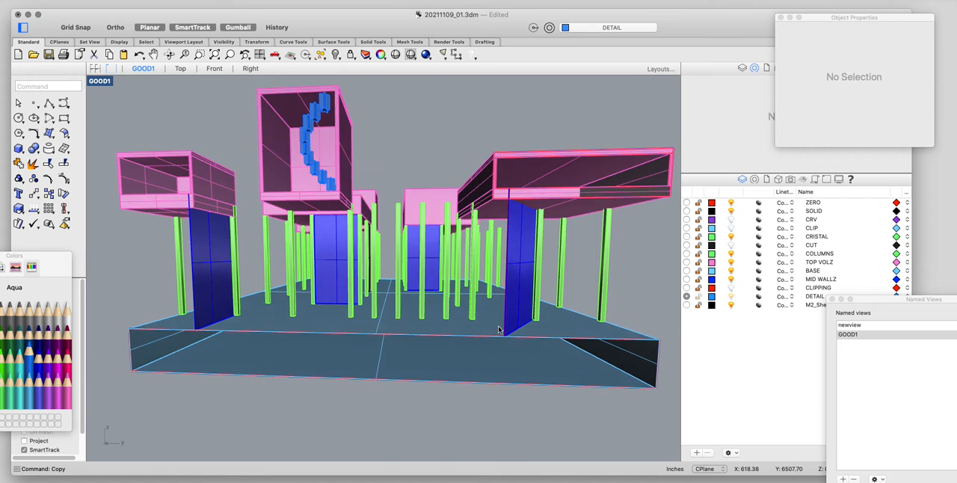
right_drag(483, 215, 485, 226)
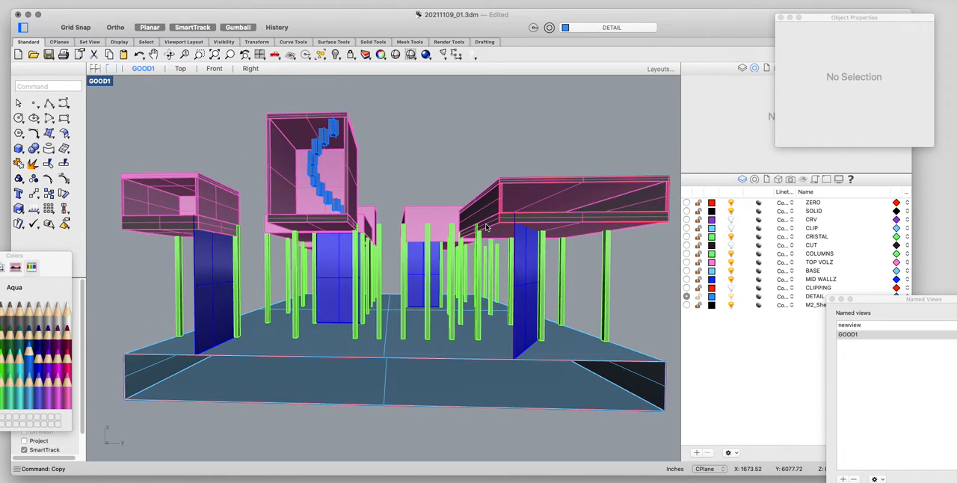
mouse_move(485, 227)
right_down()
mouse_move(474, 224)
mouse_move(479, 234)
right_up()
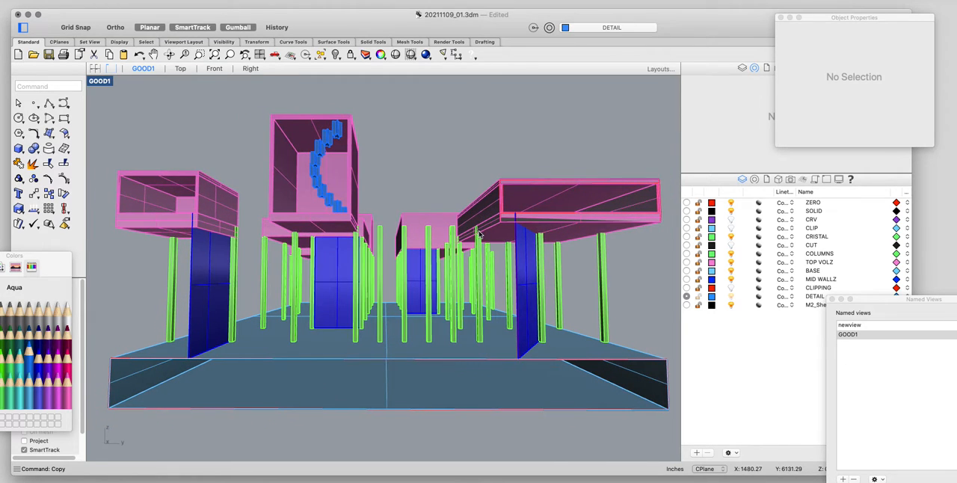